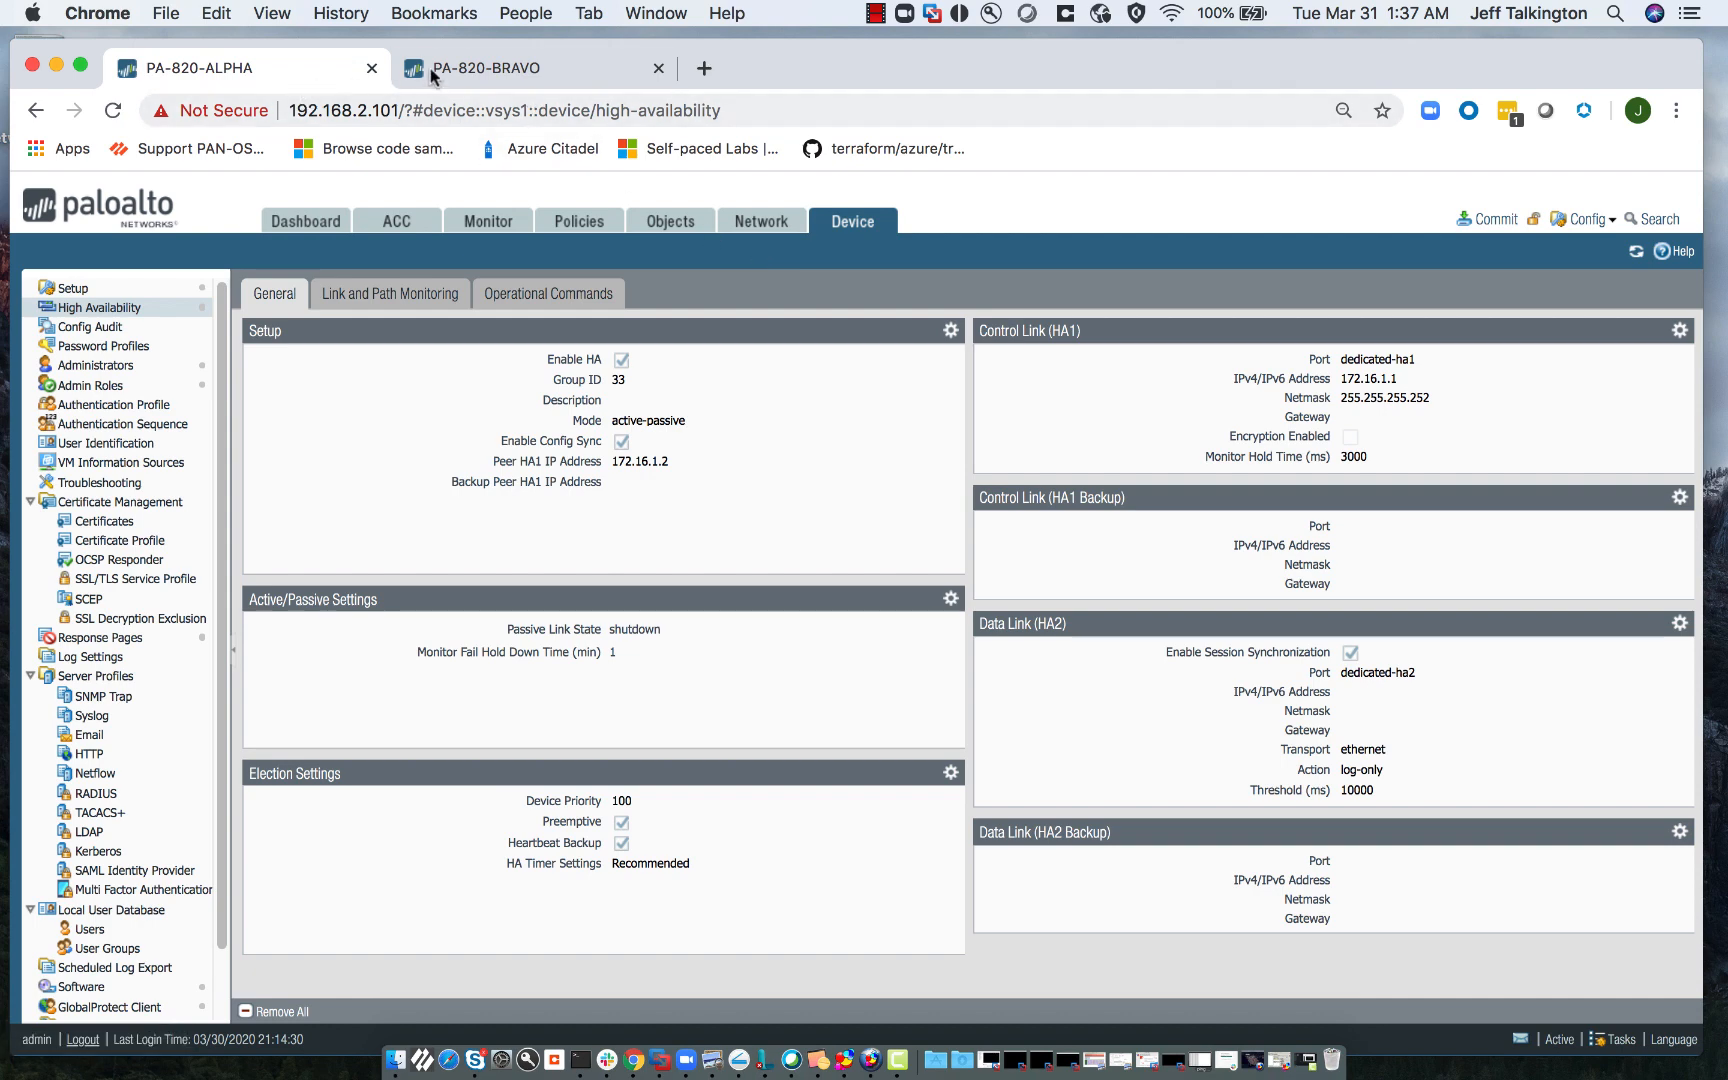
click(472, 68)
click(320, 70)
click(595, 68)
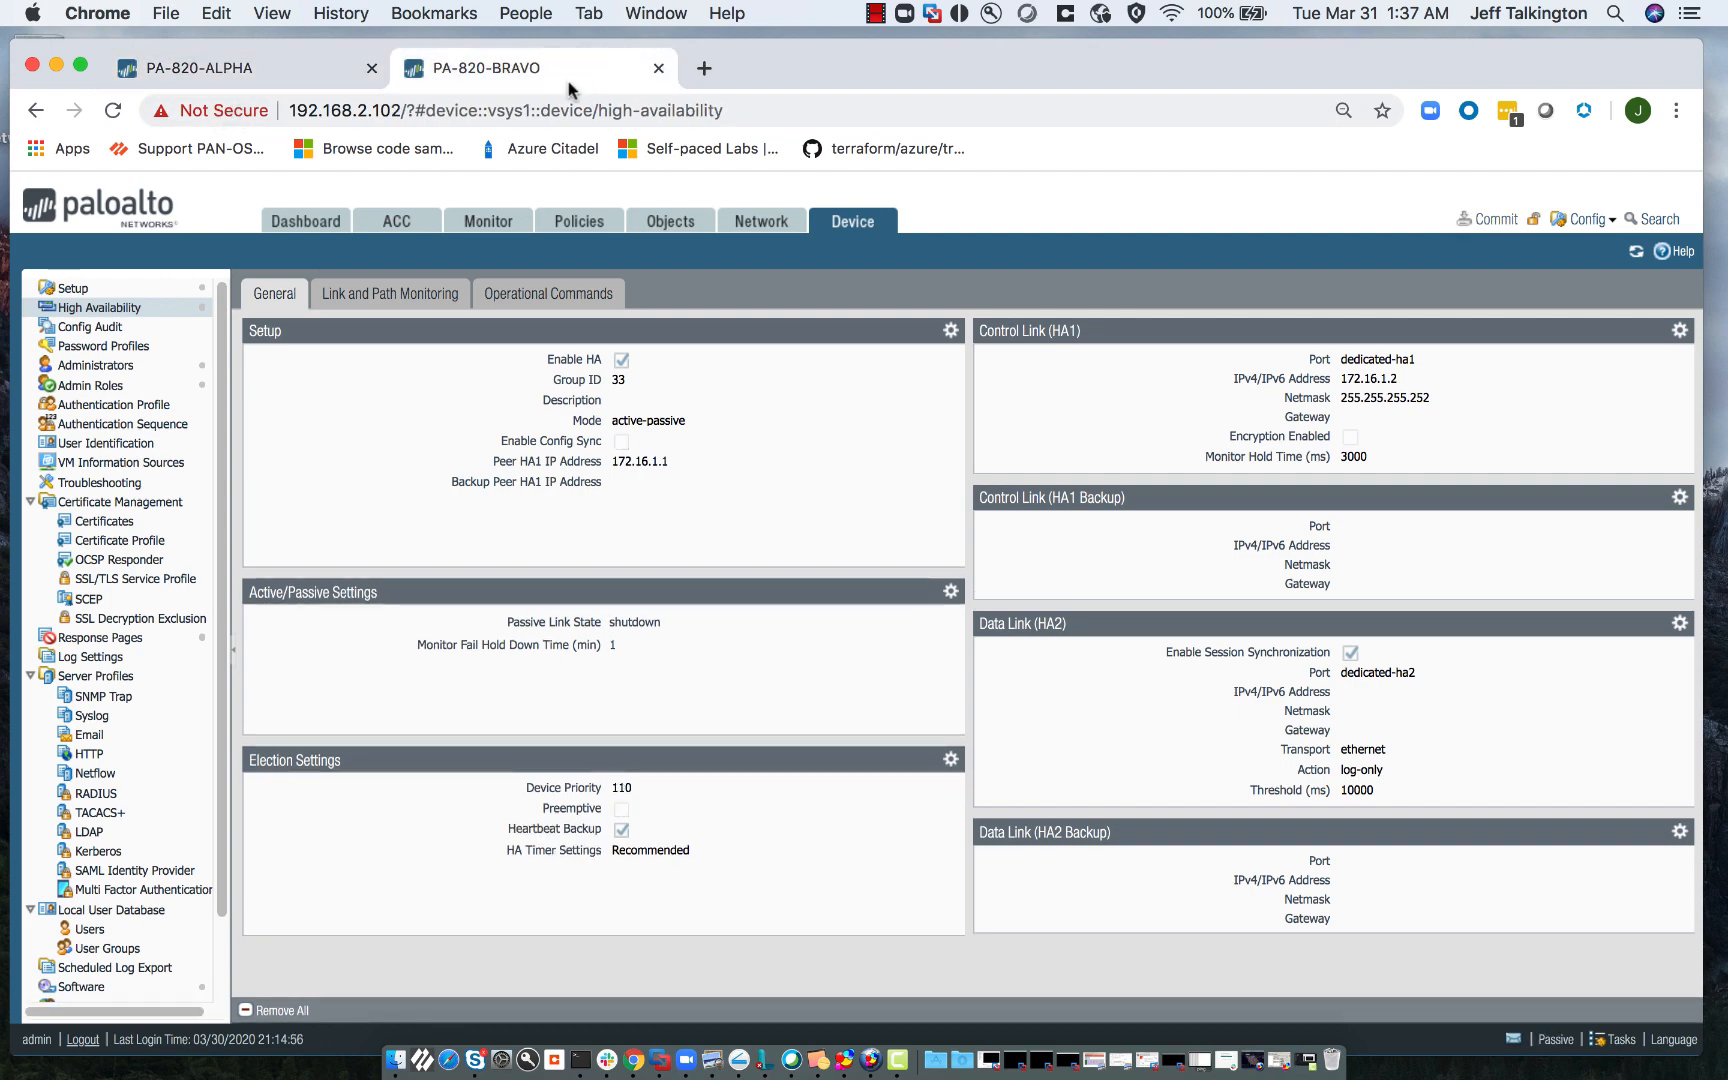
click(269, 86)
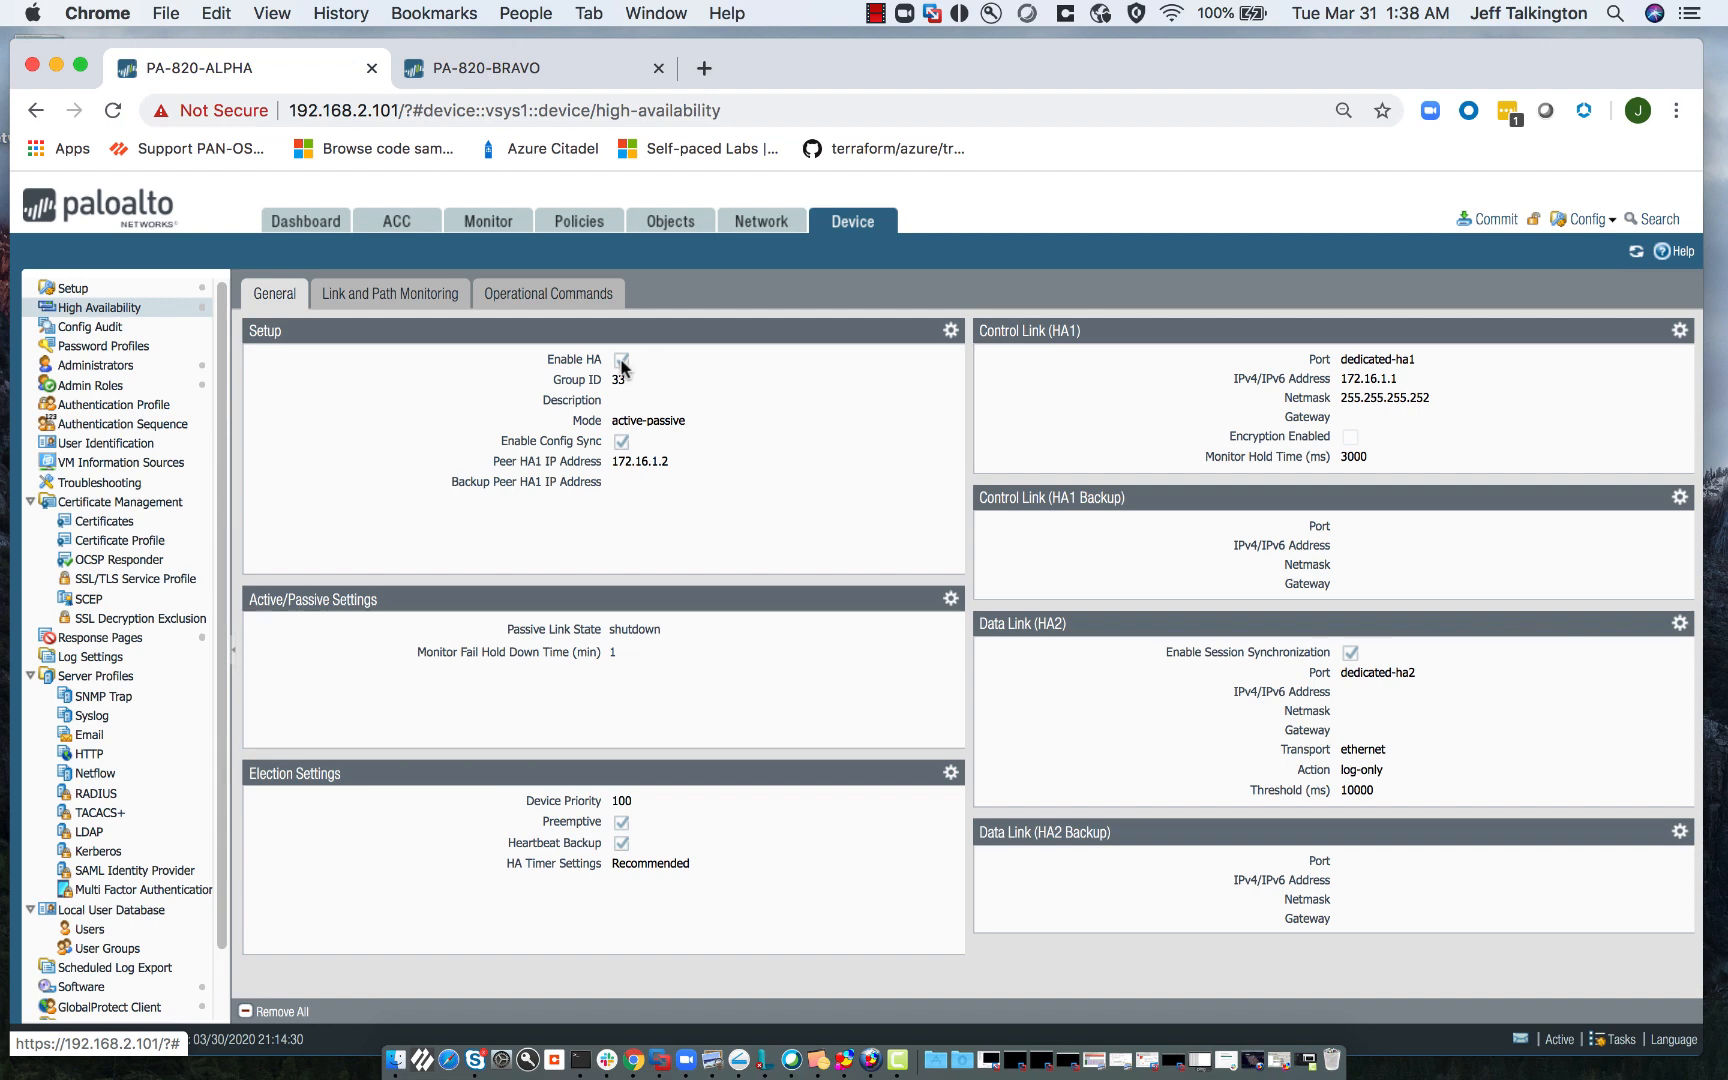
click(950, 331)
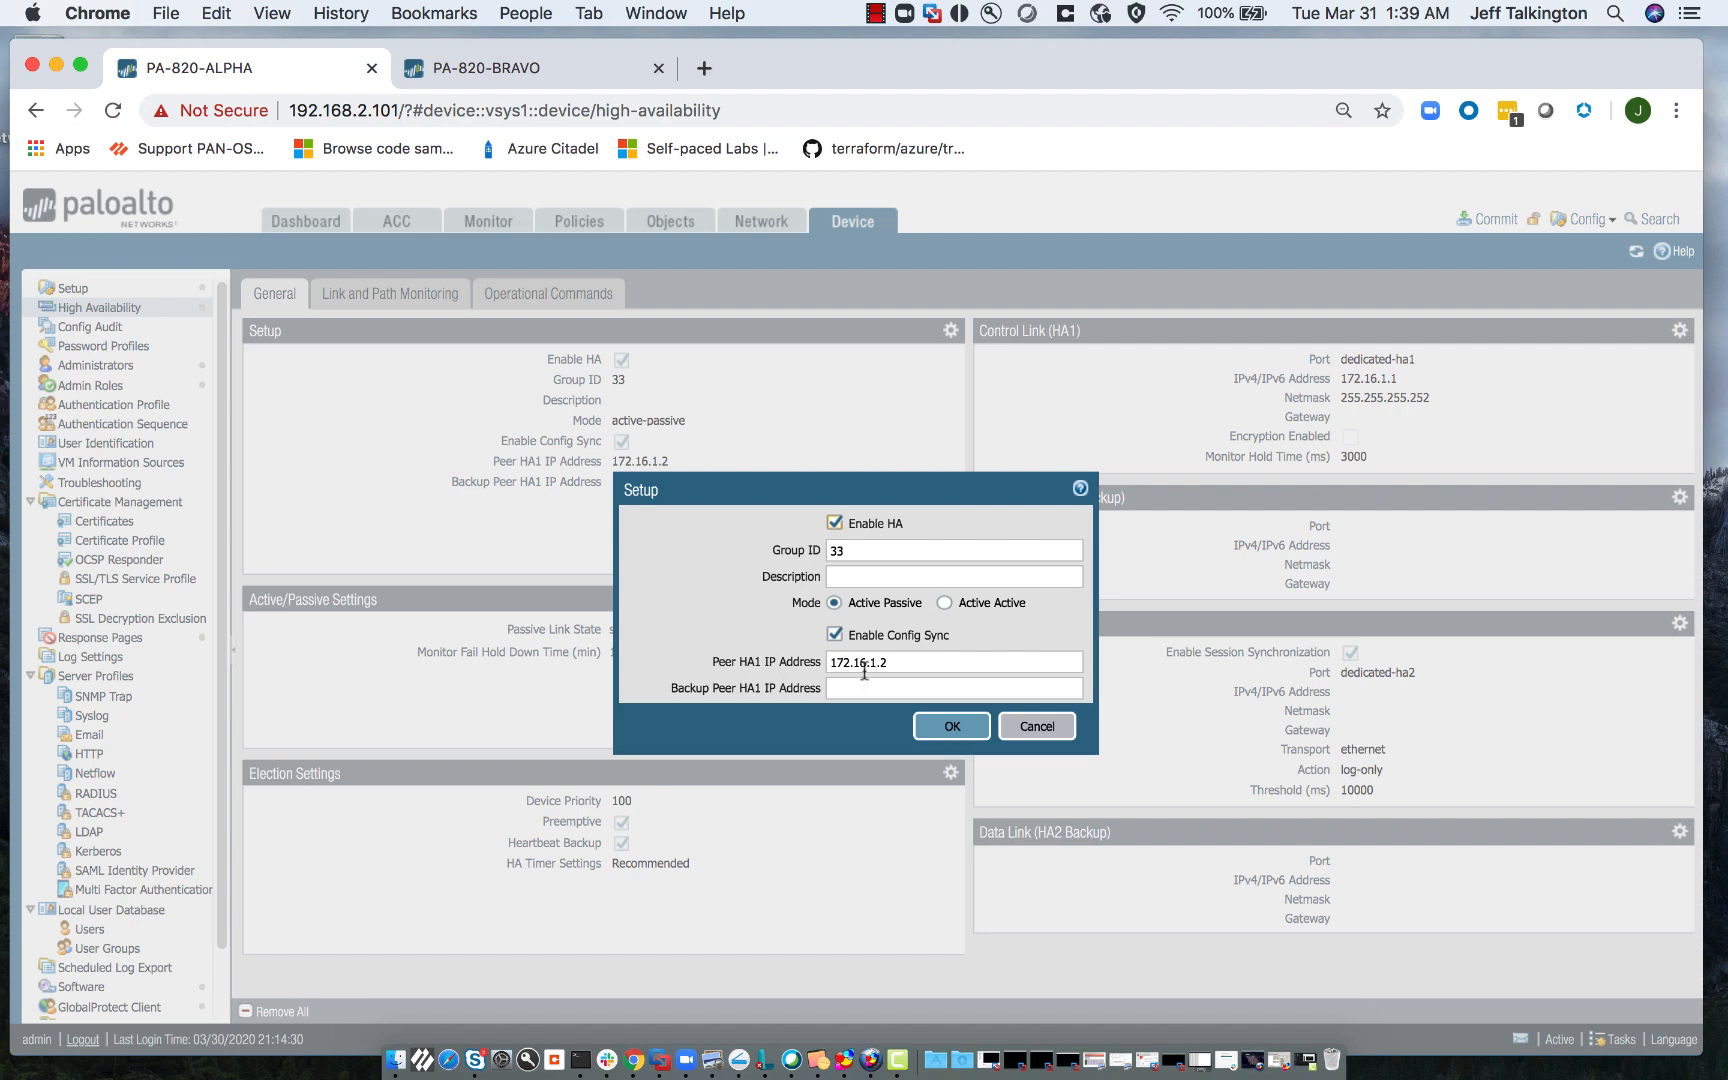
click(1052, 733)
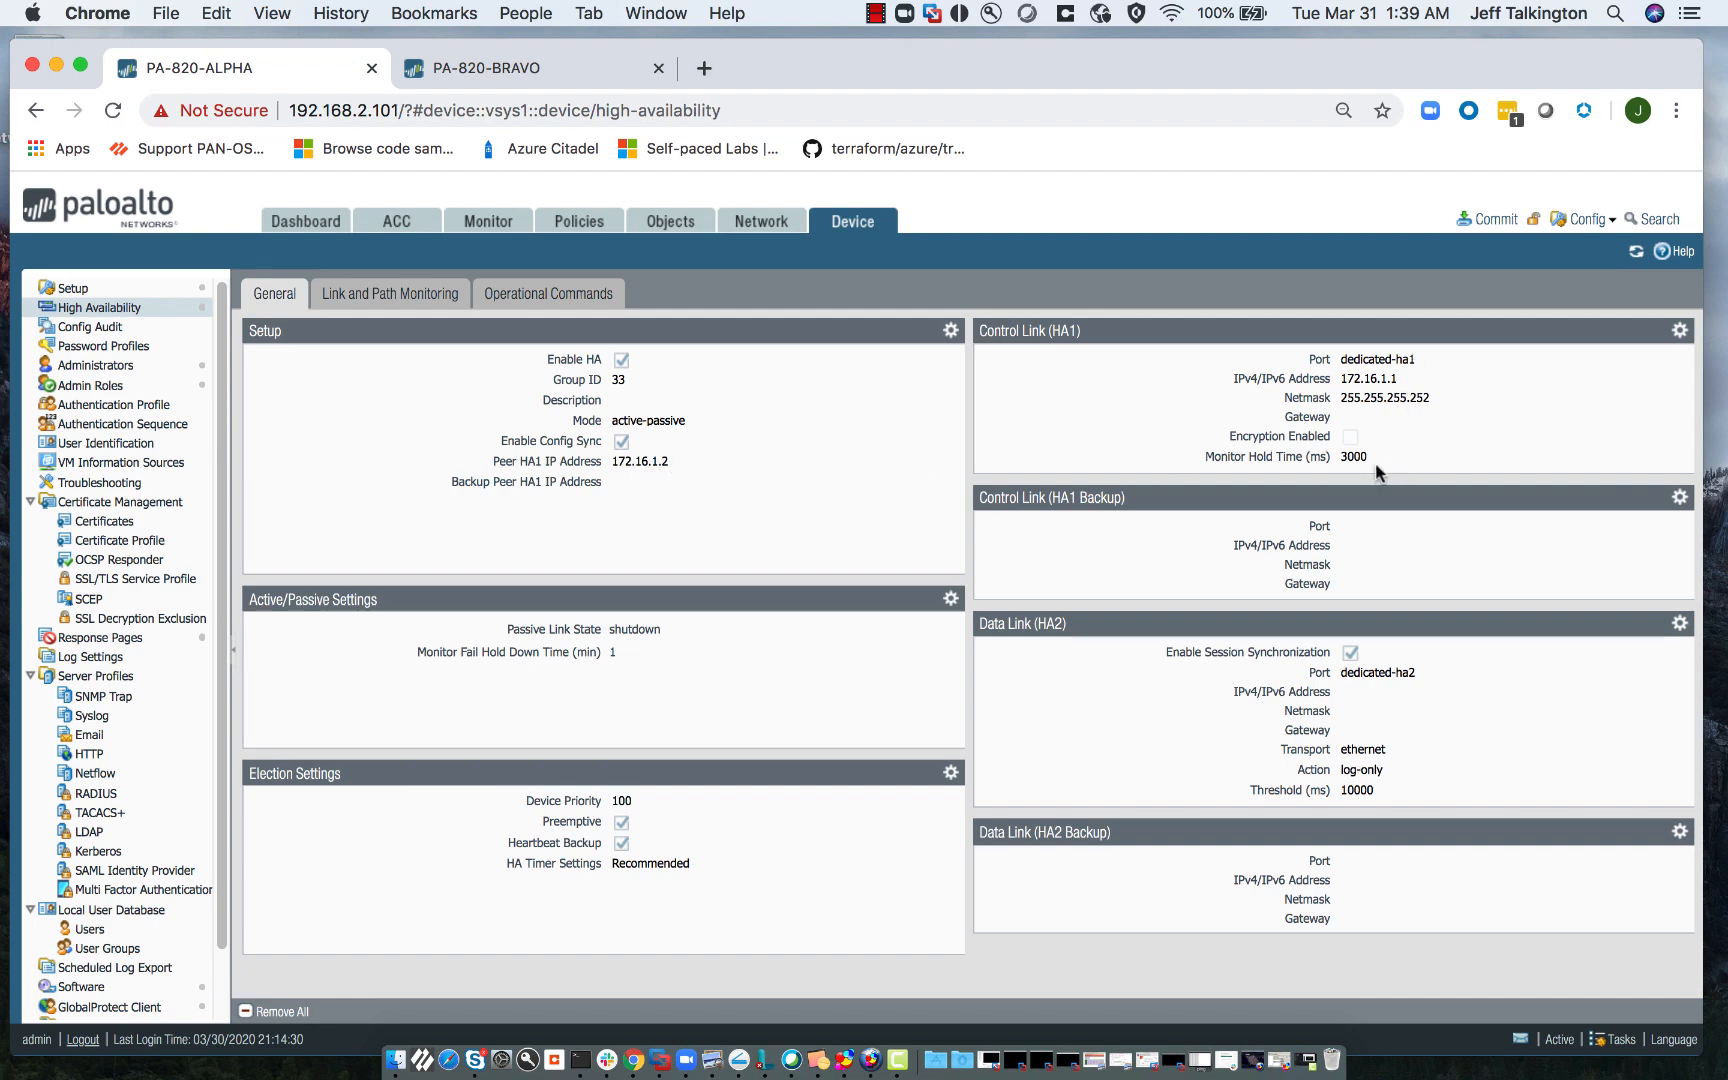
click(1680, 333)
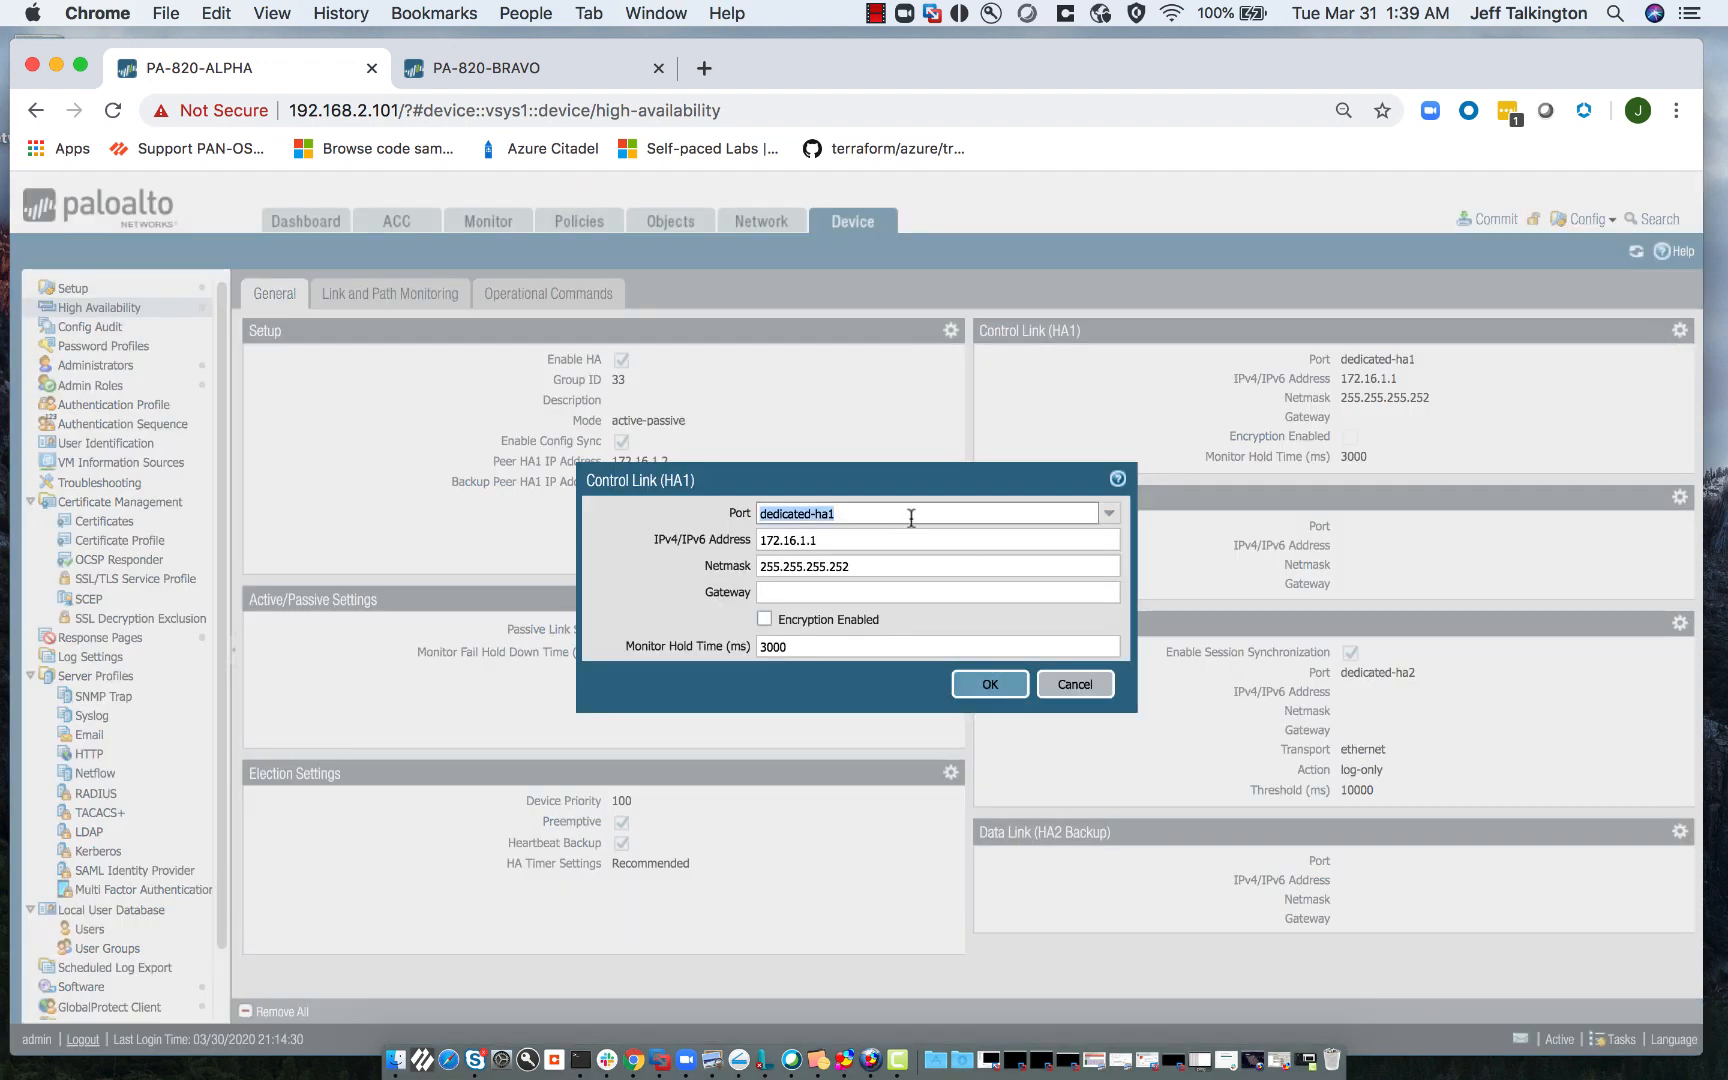
click(1107, 514)
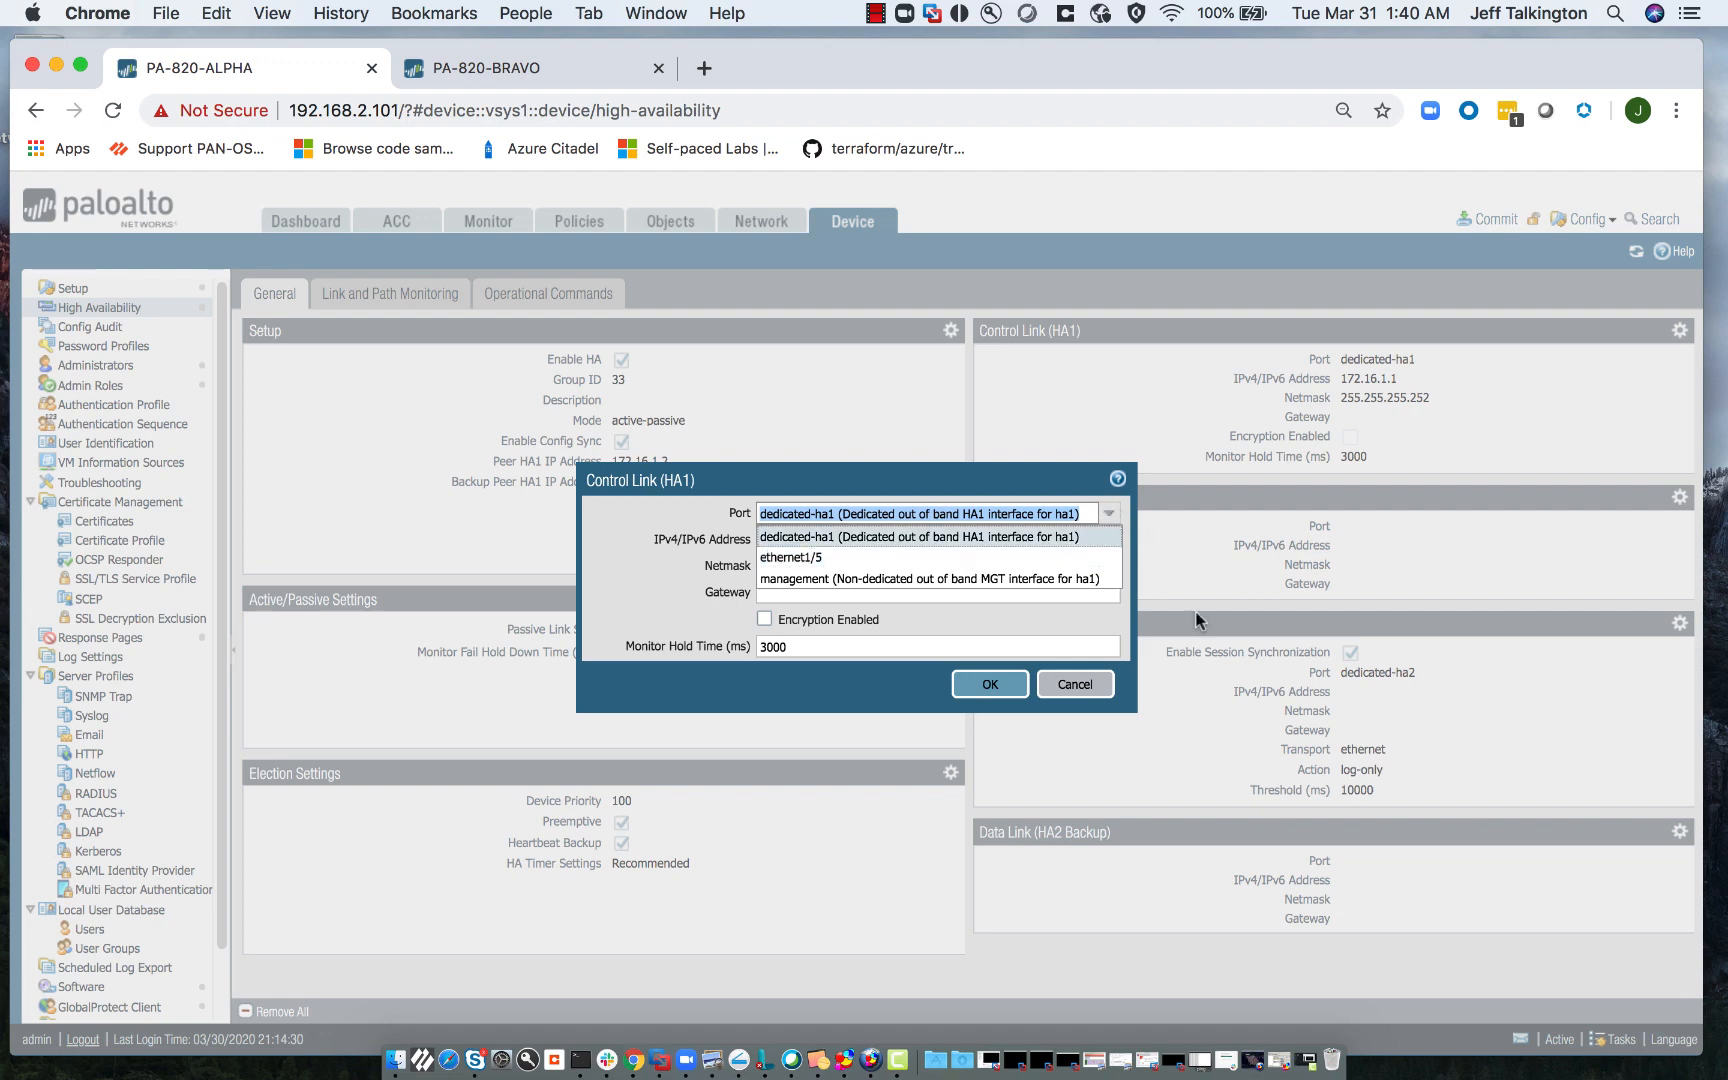
click(1100, 688)
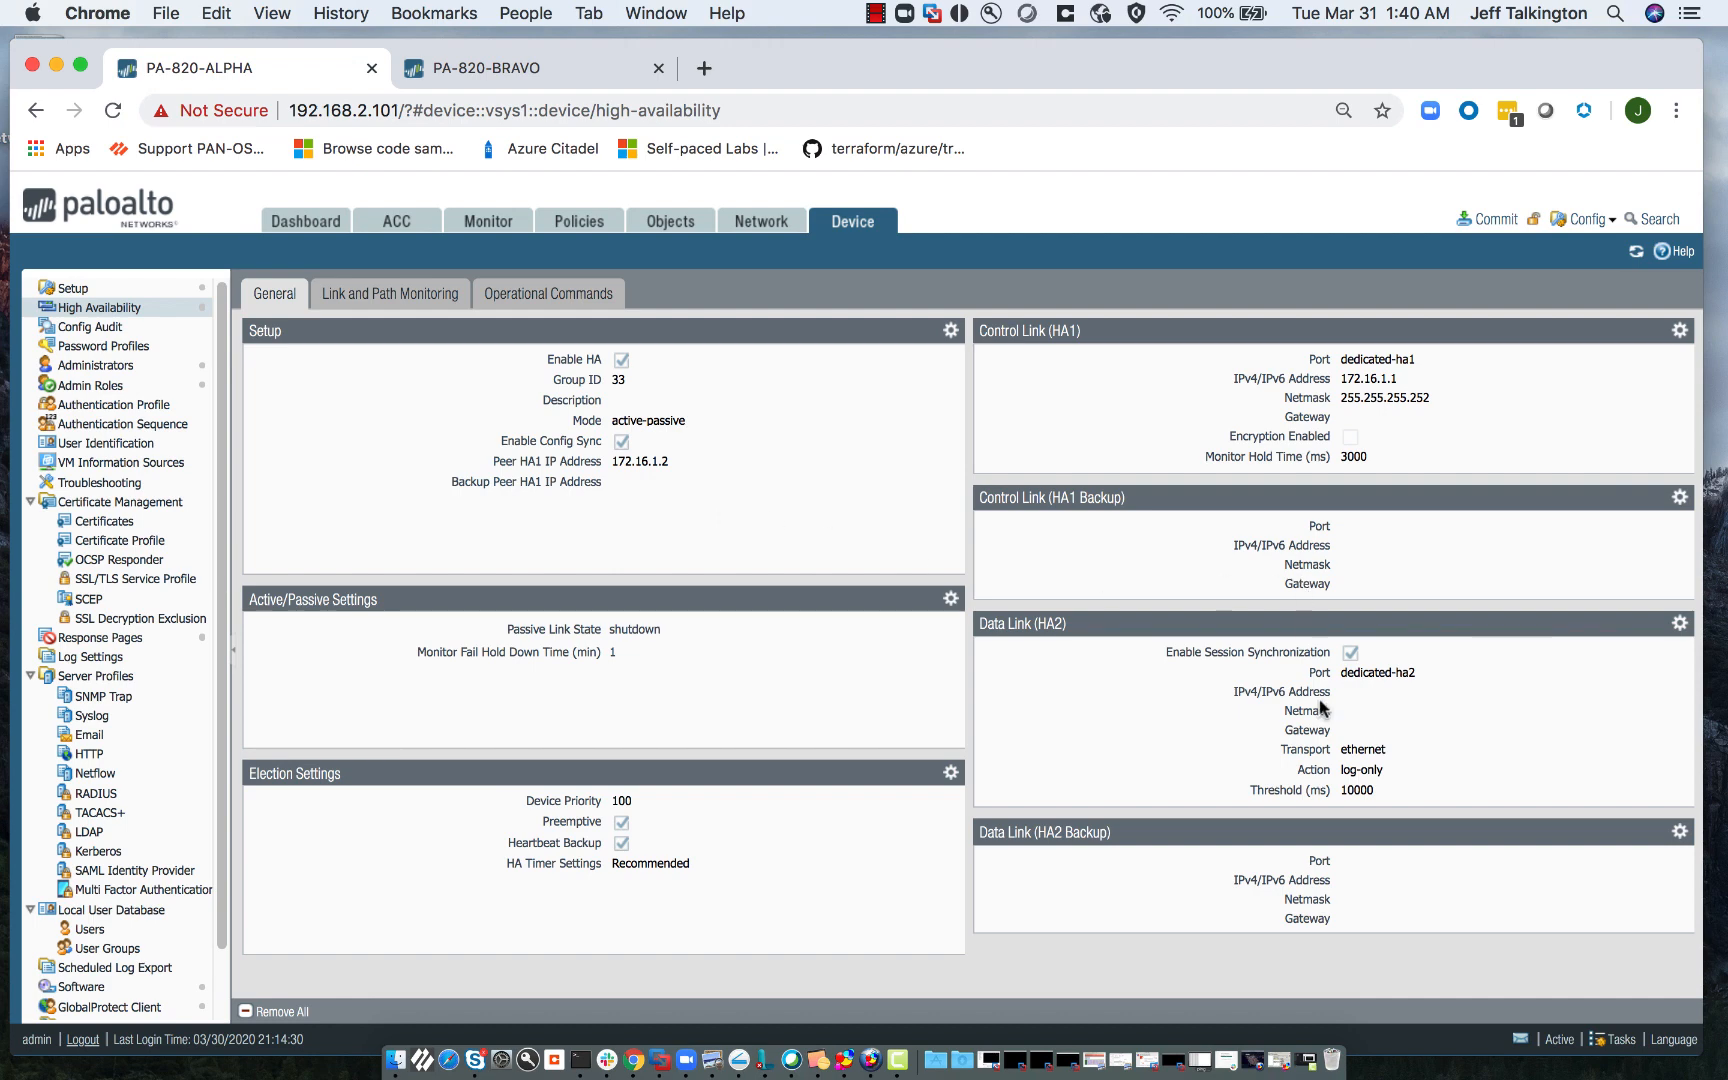
click(1680, 623)
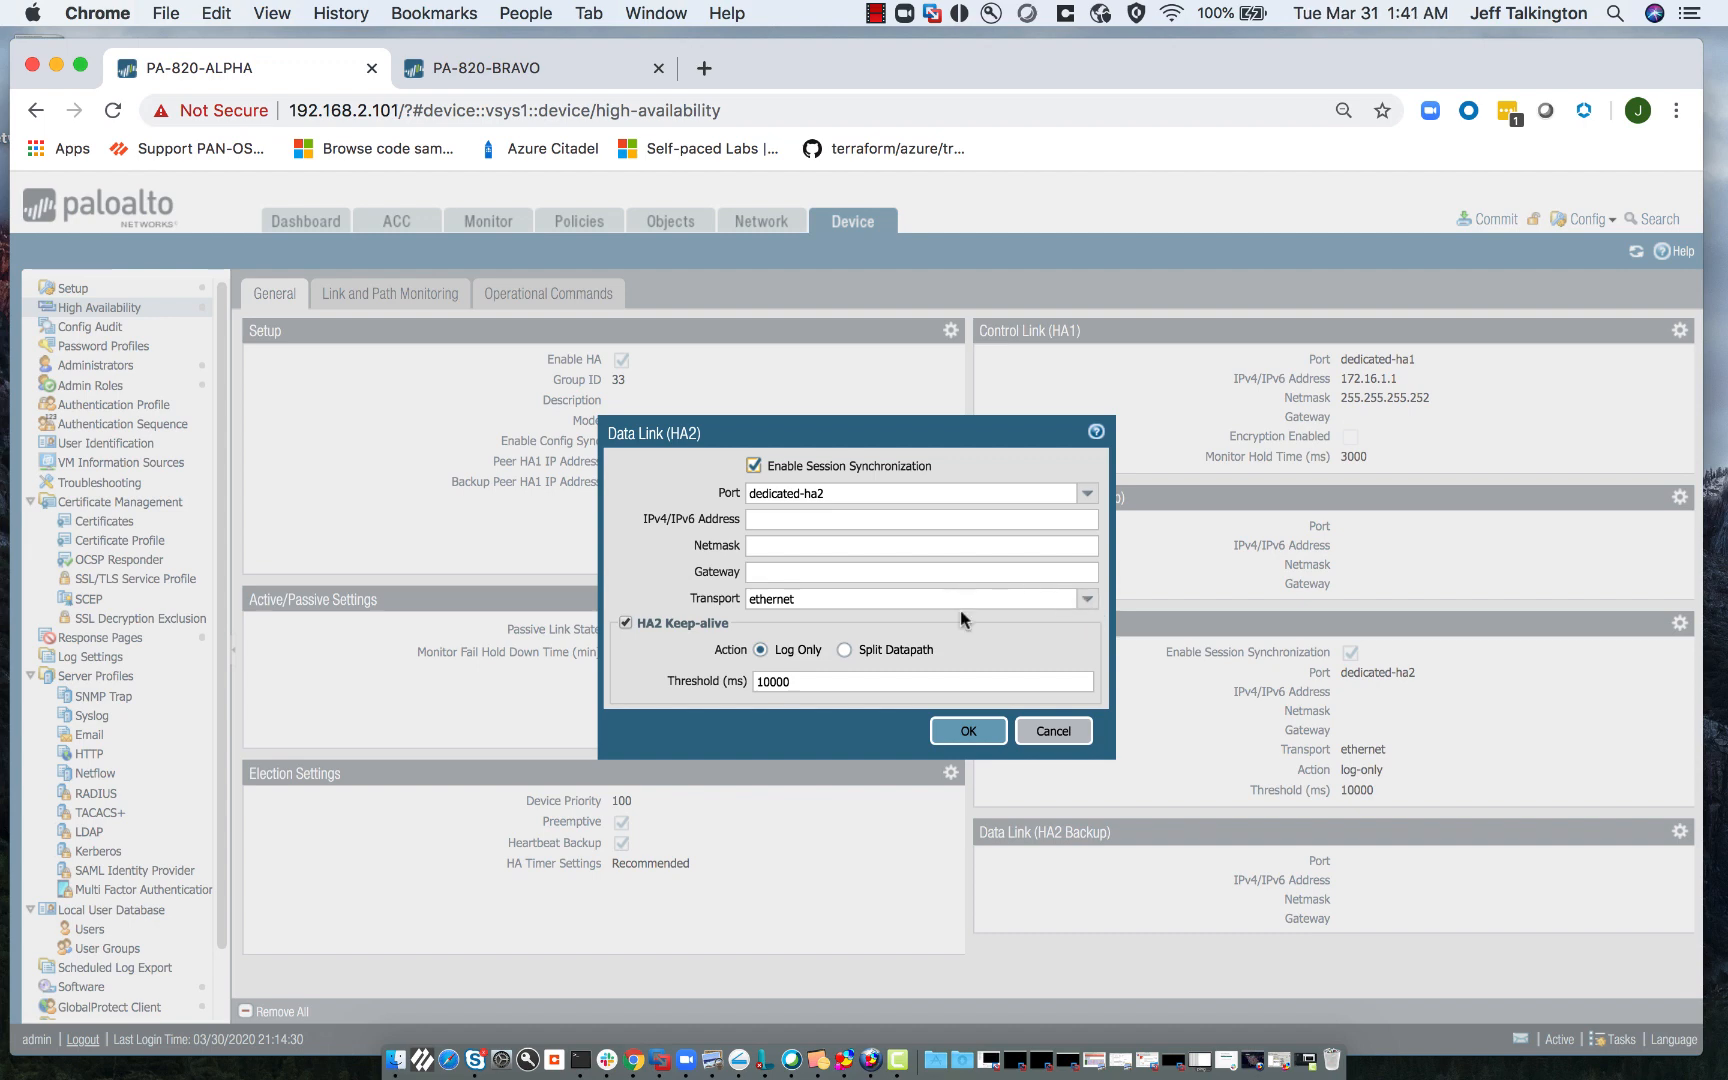
click(1087, 600)
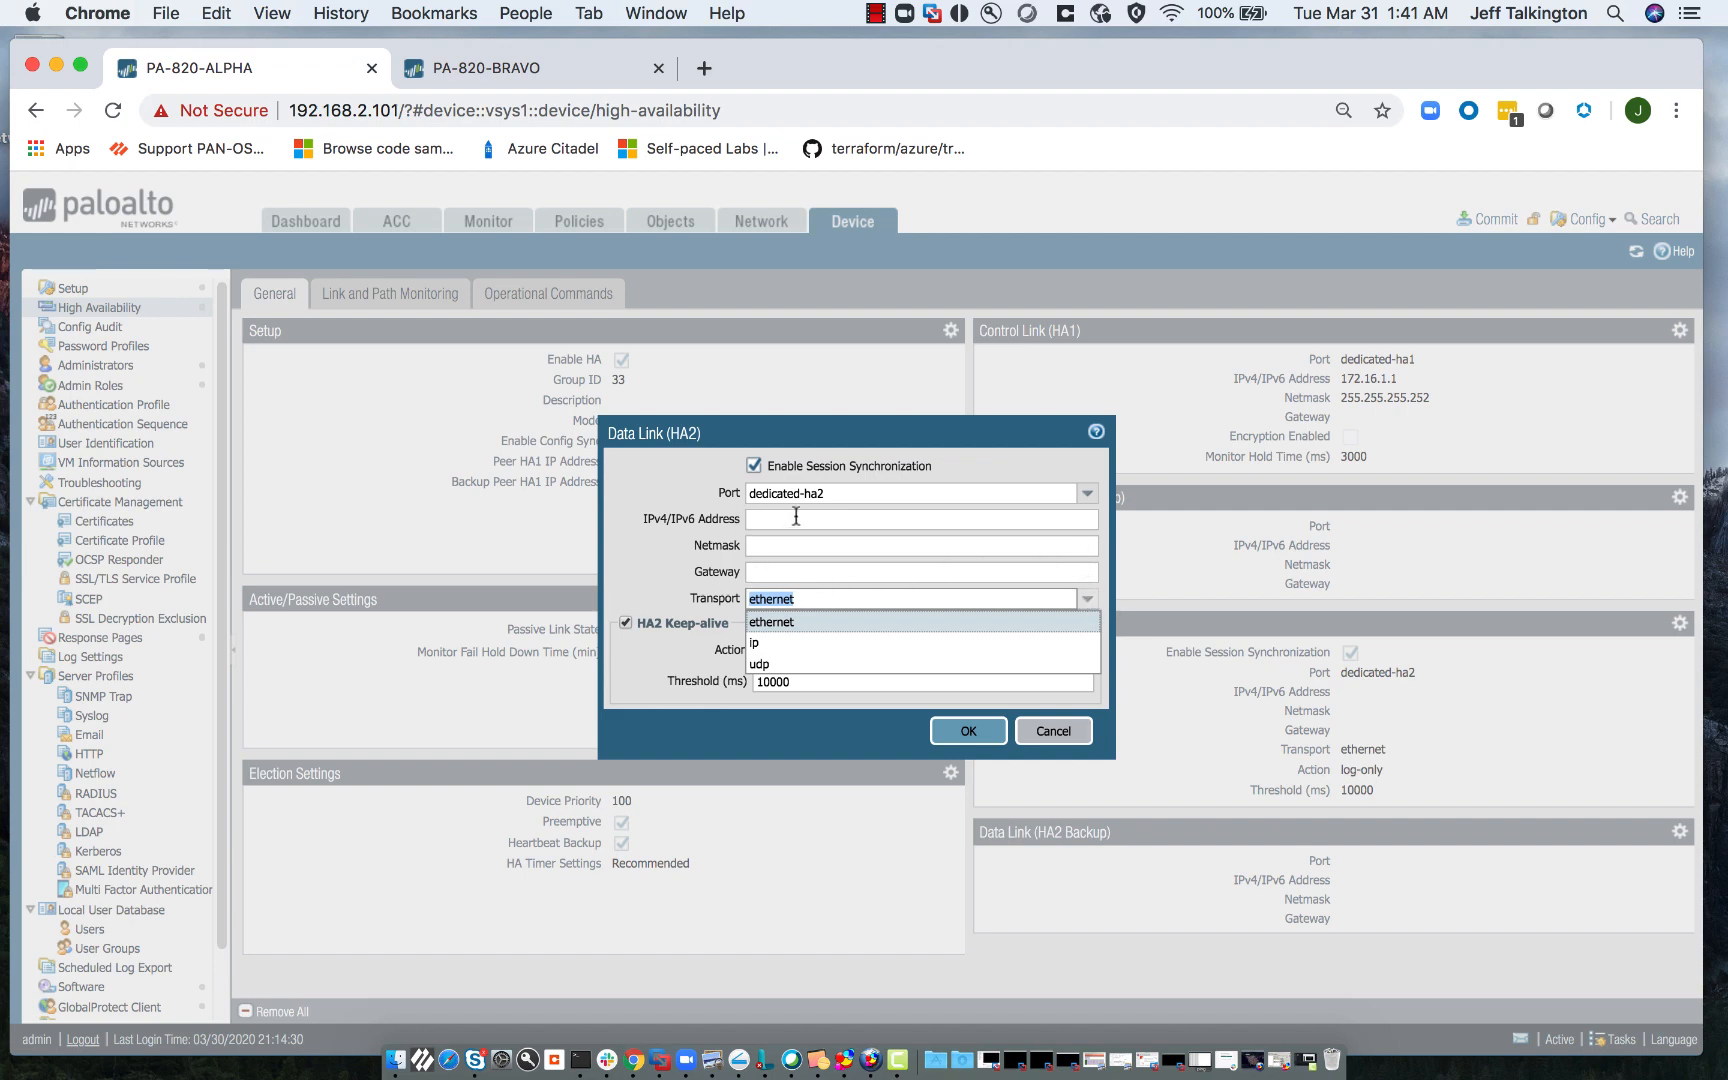
click(1104, 585)
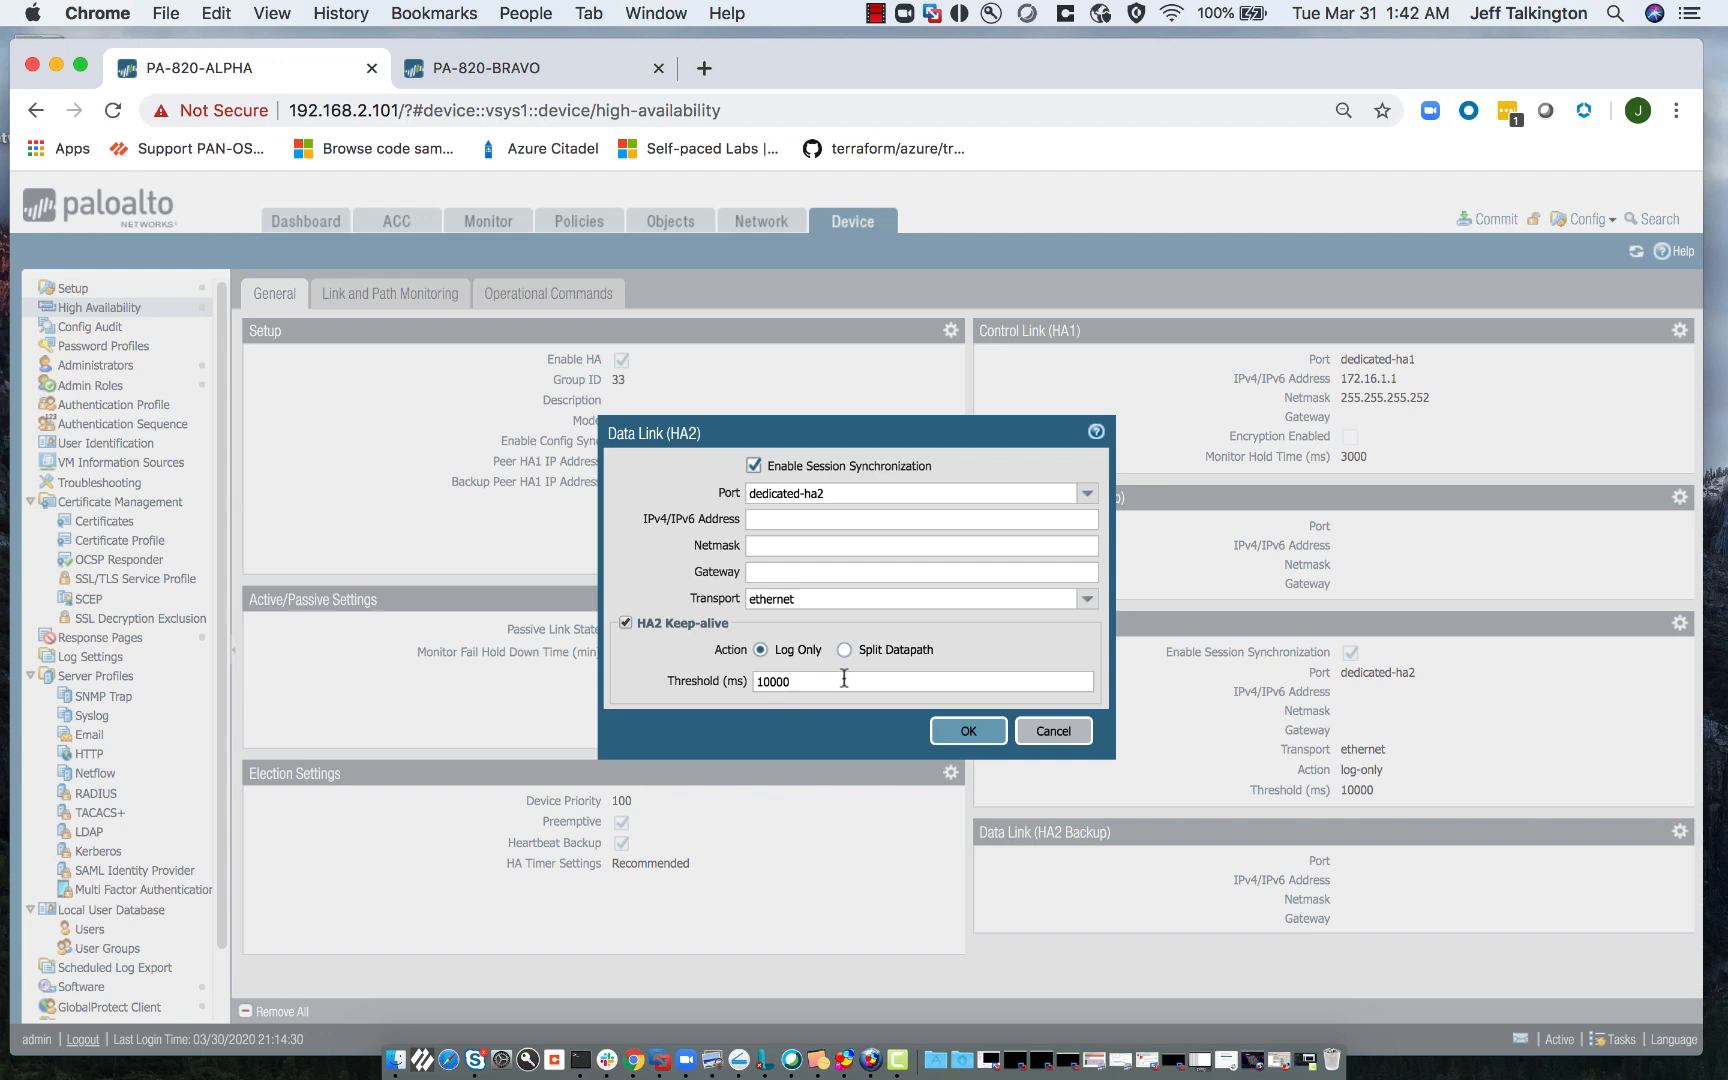
click(1056, 733)
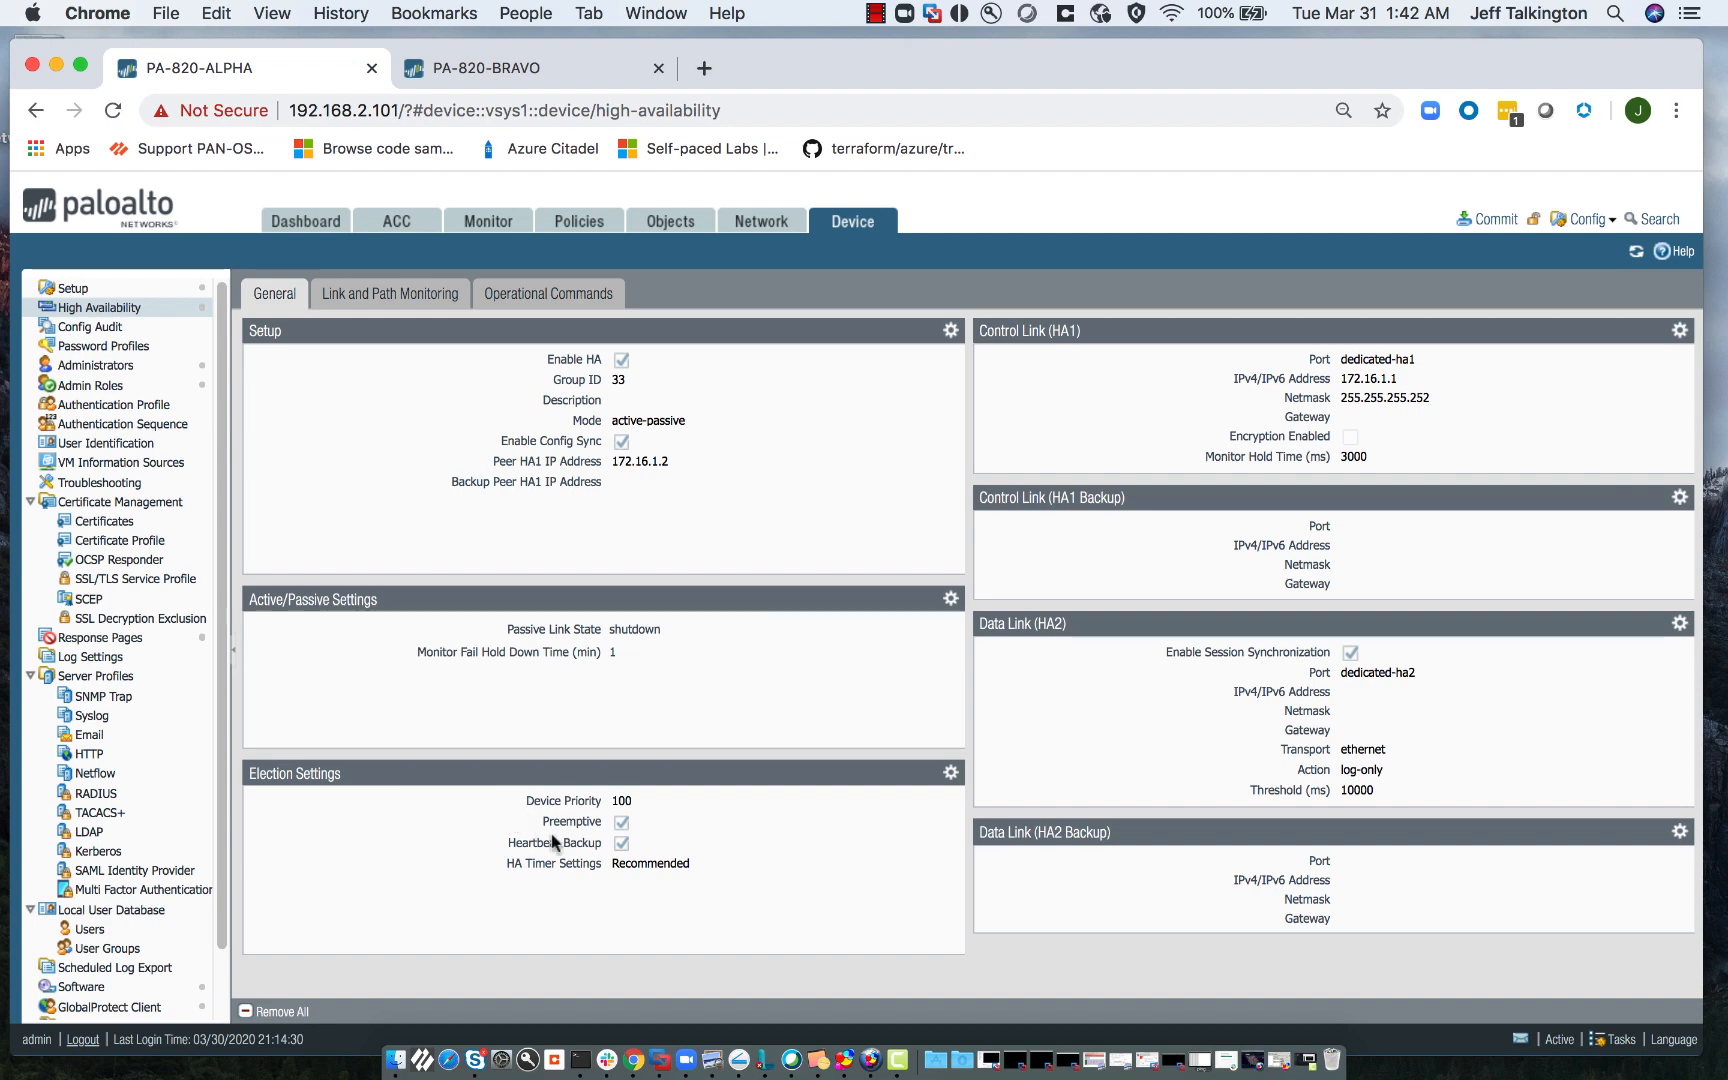
- Review Election Settings: keep device priority 100 and Recommended HA timers, cancelling without changes
click(950, 773)
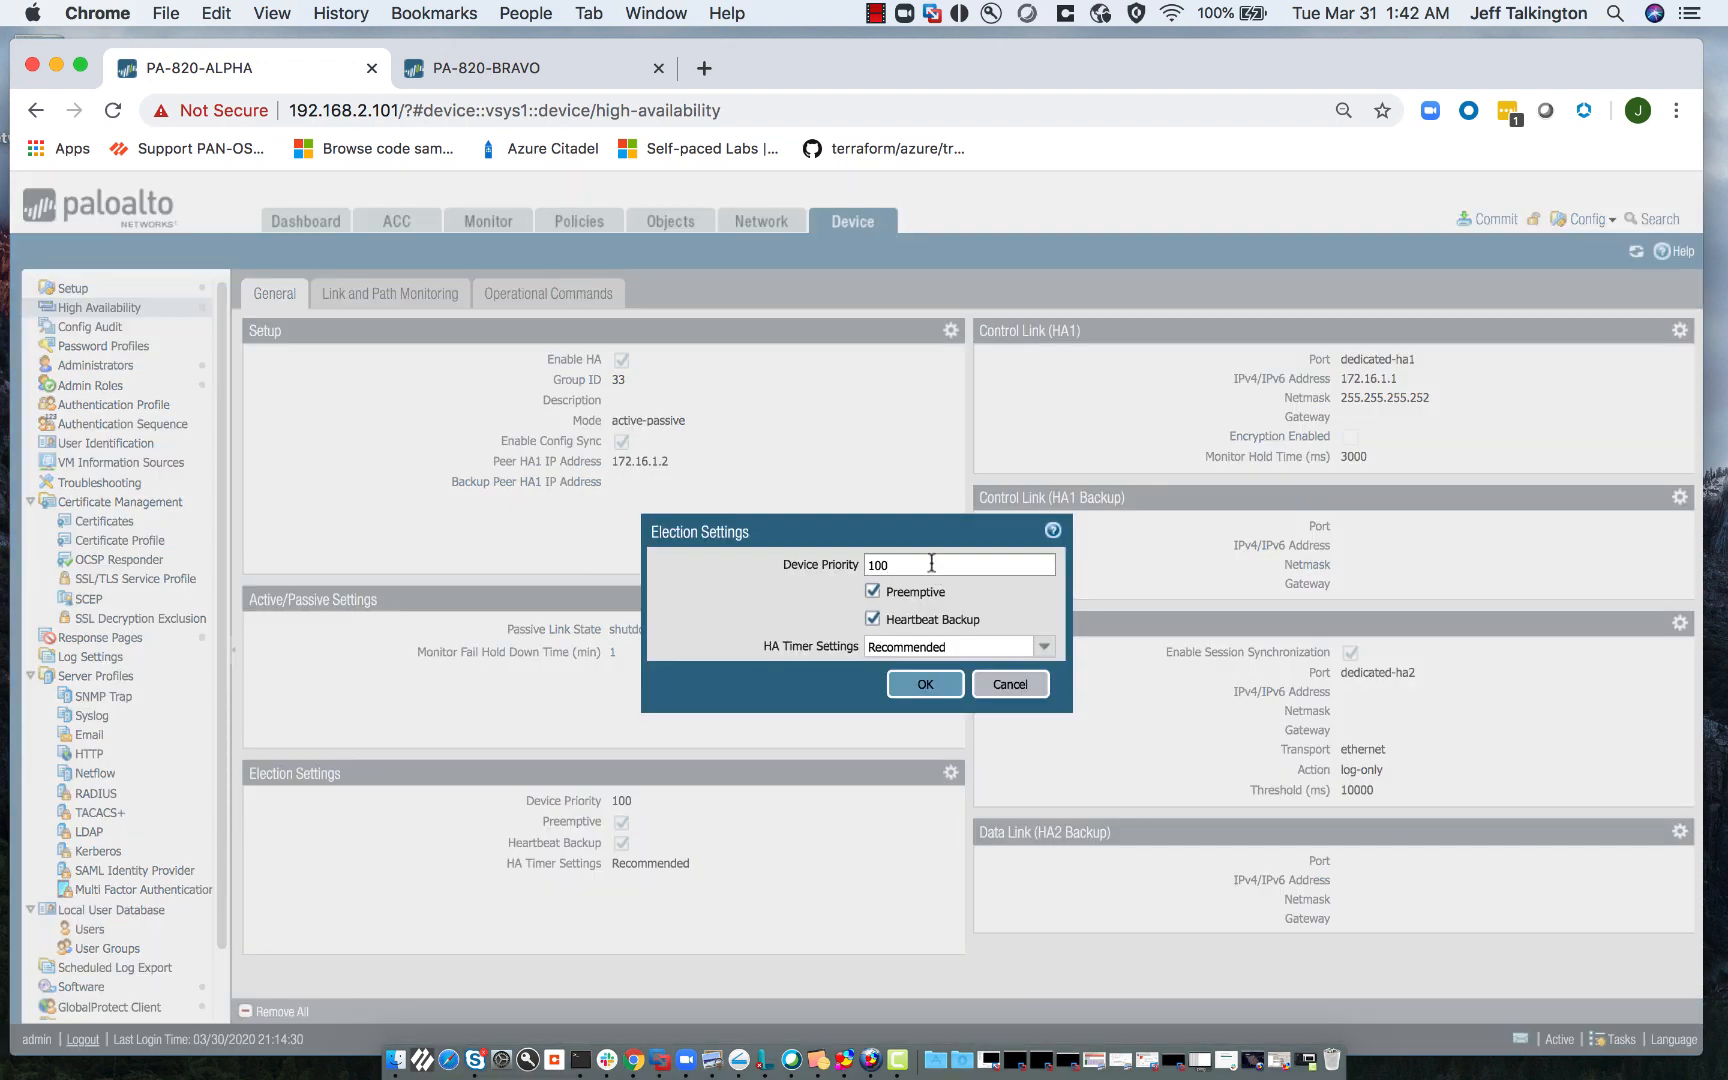
click(929, 566)
click(1045, 647)
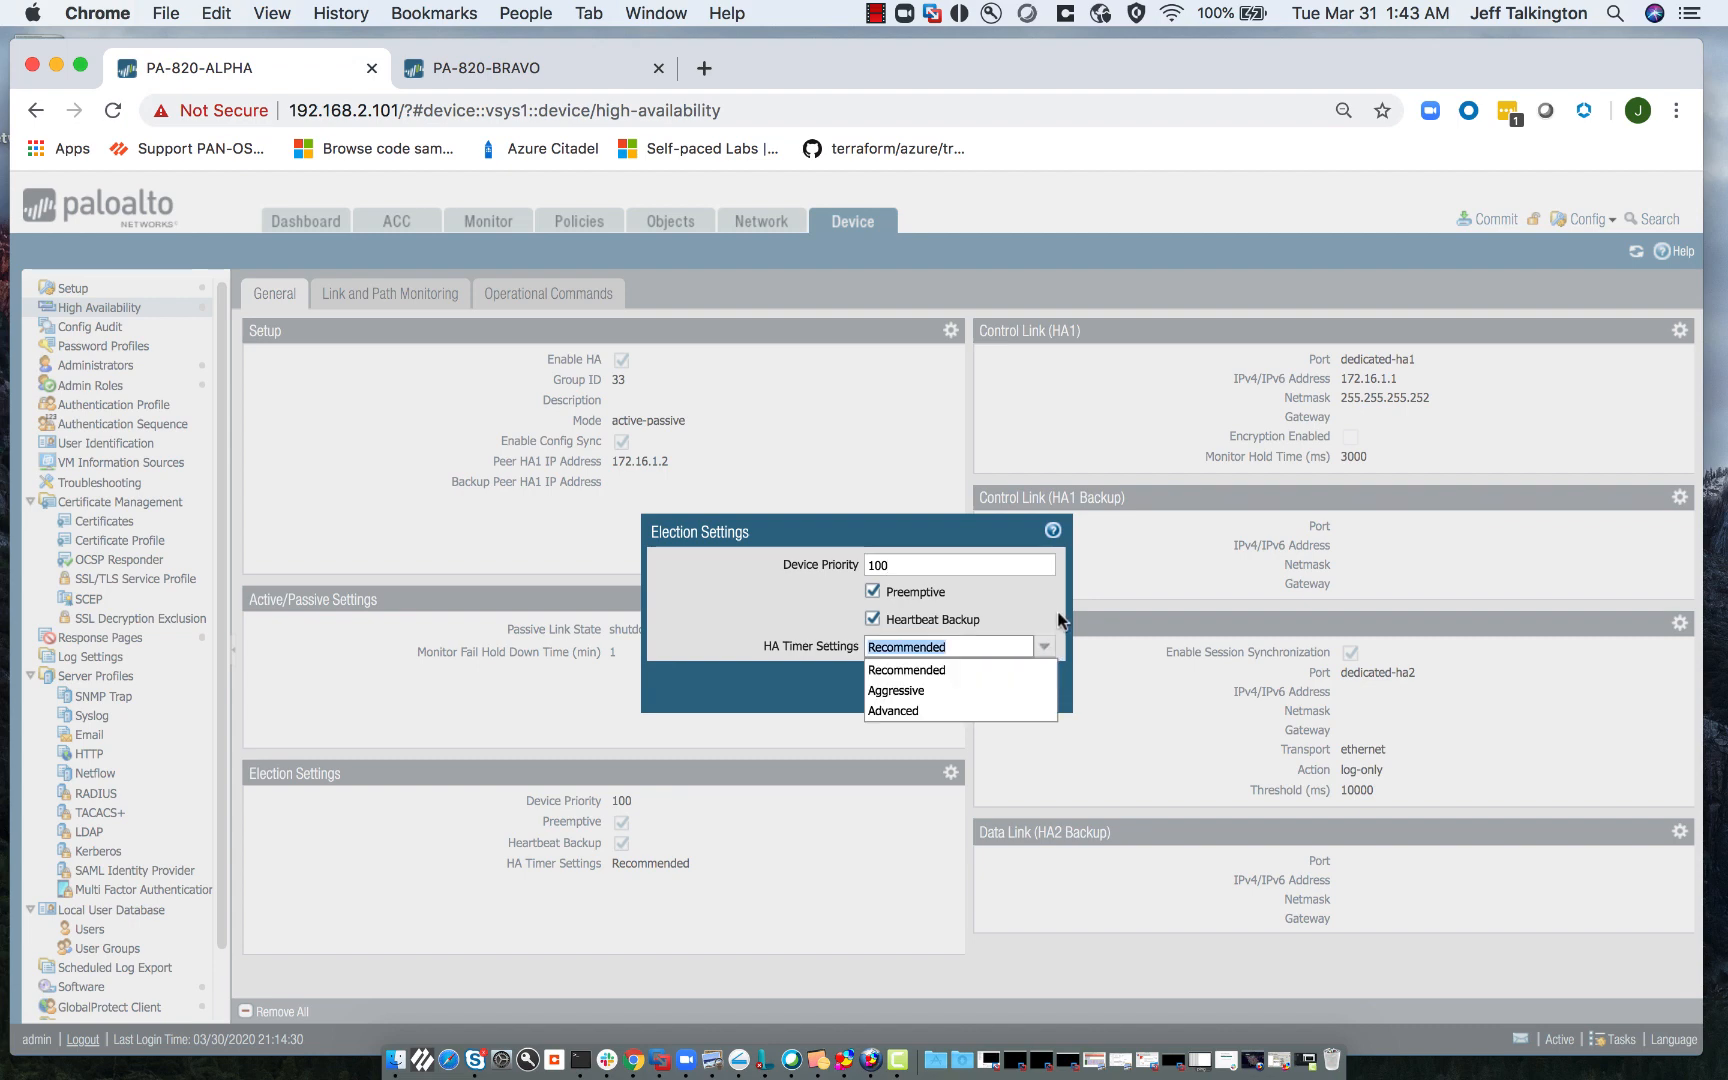
click(1059, 617)
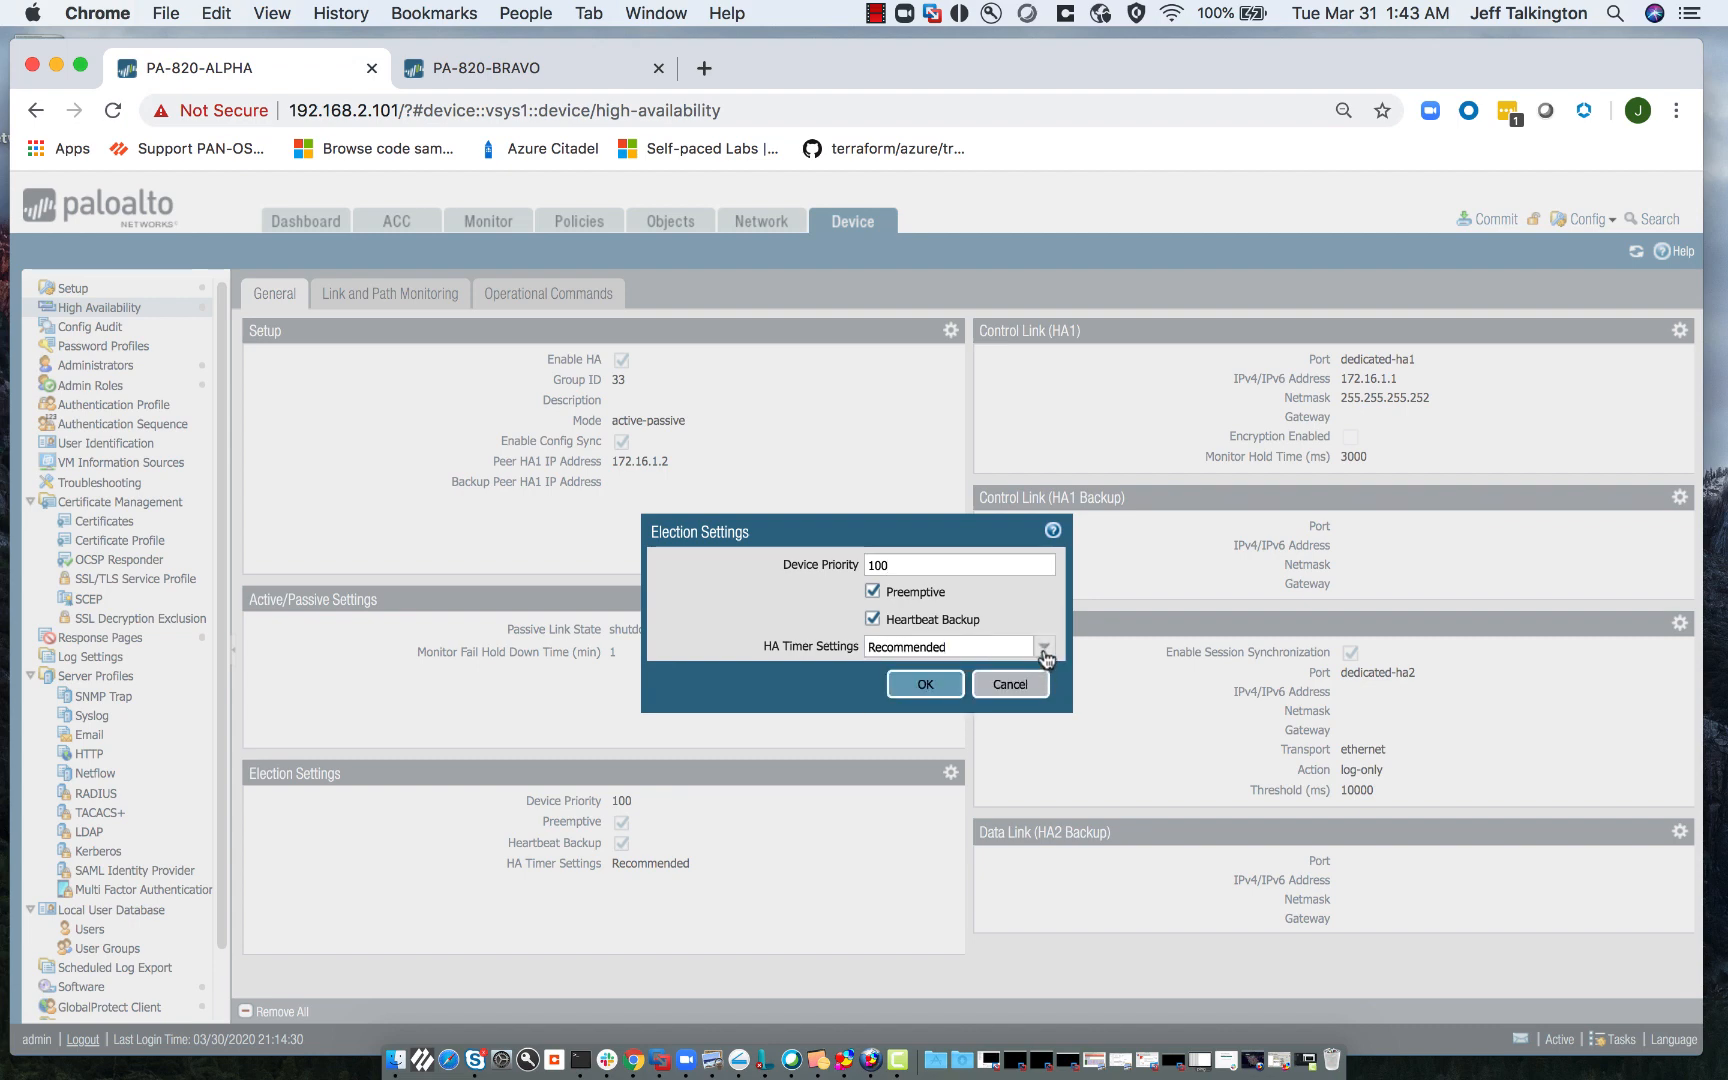
click(1044, 647)
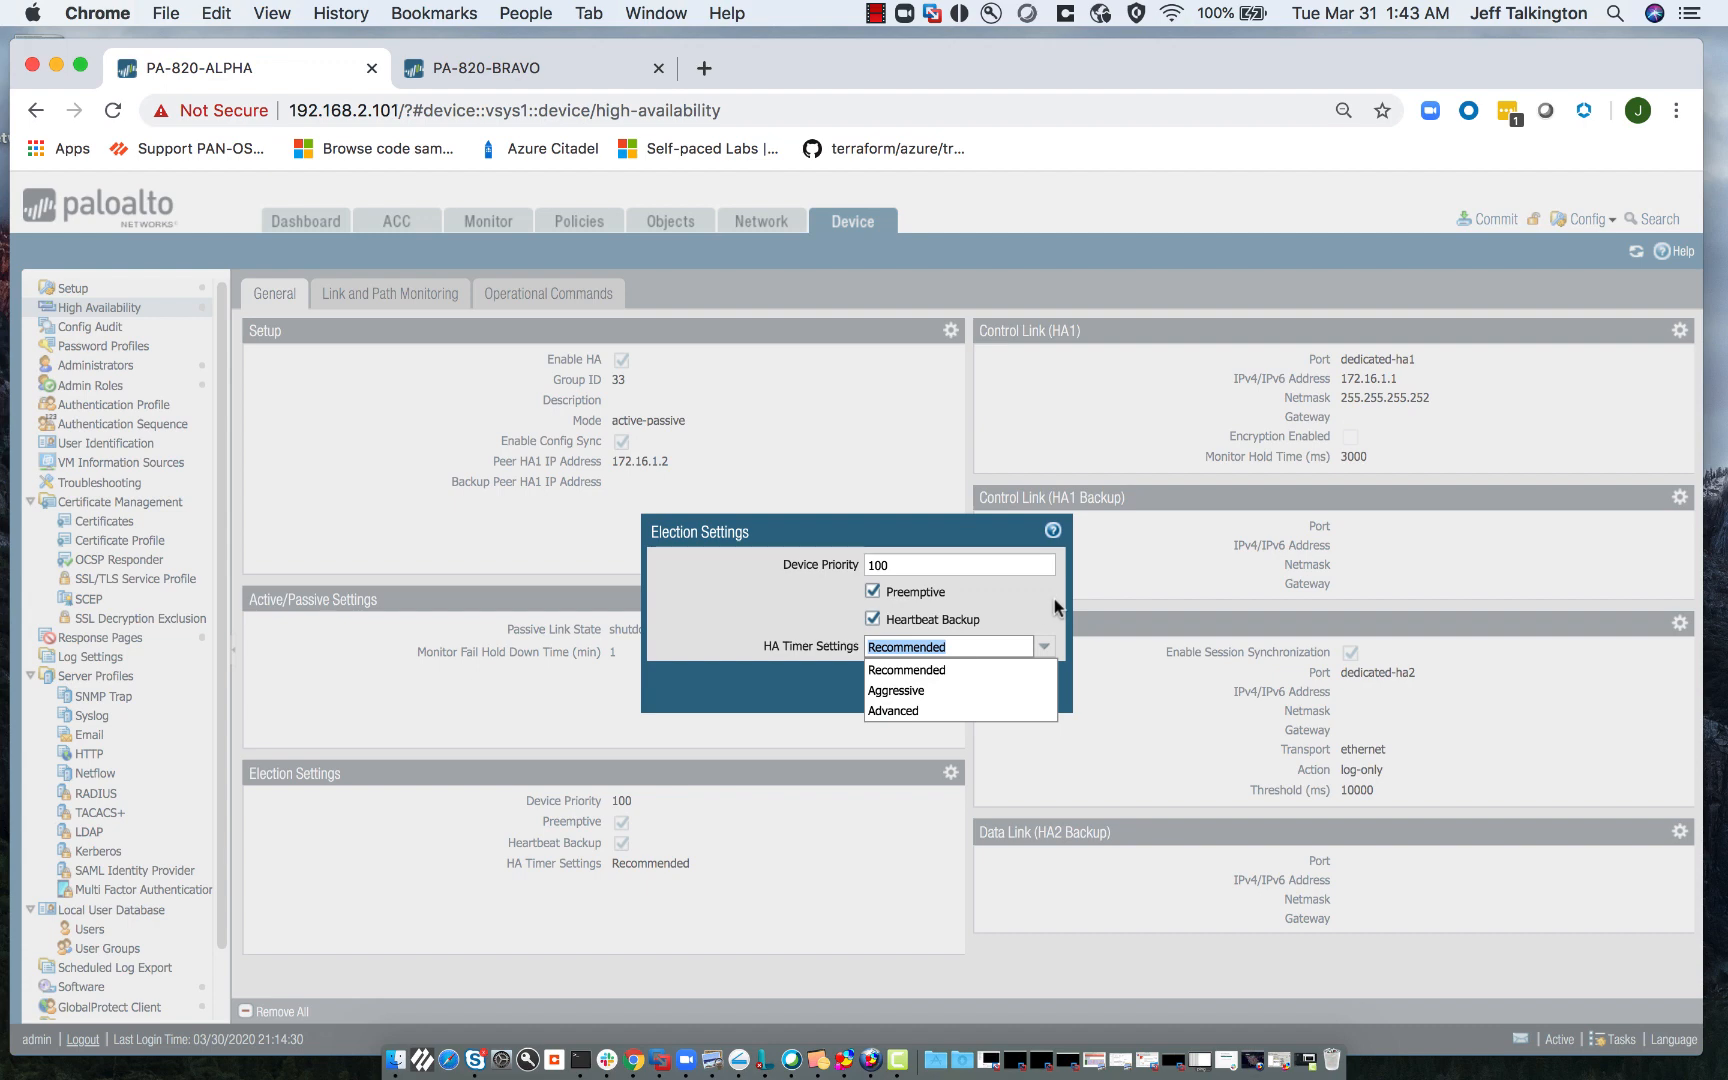
click(1055, 607)
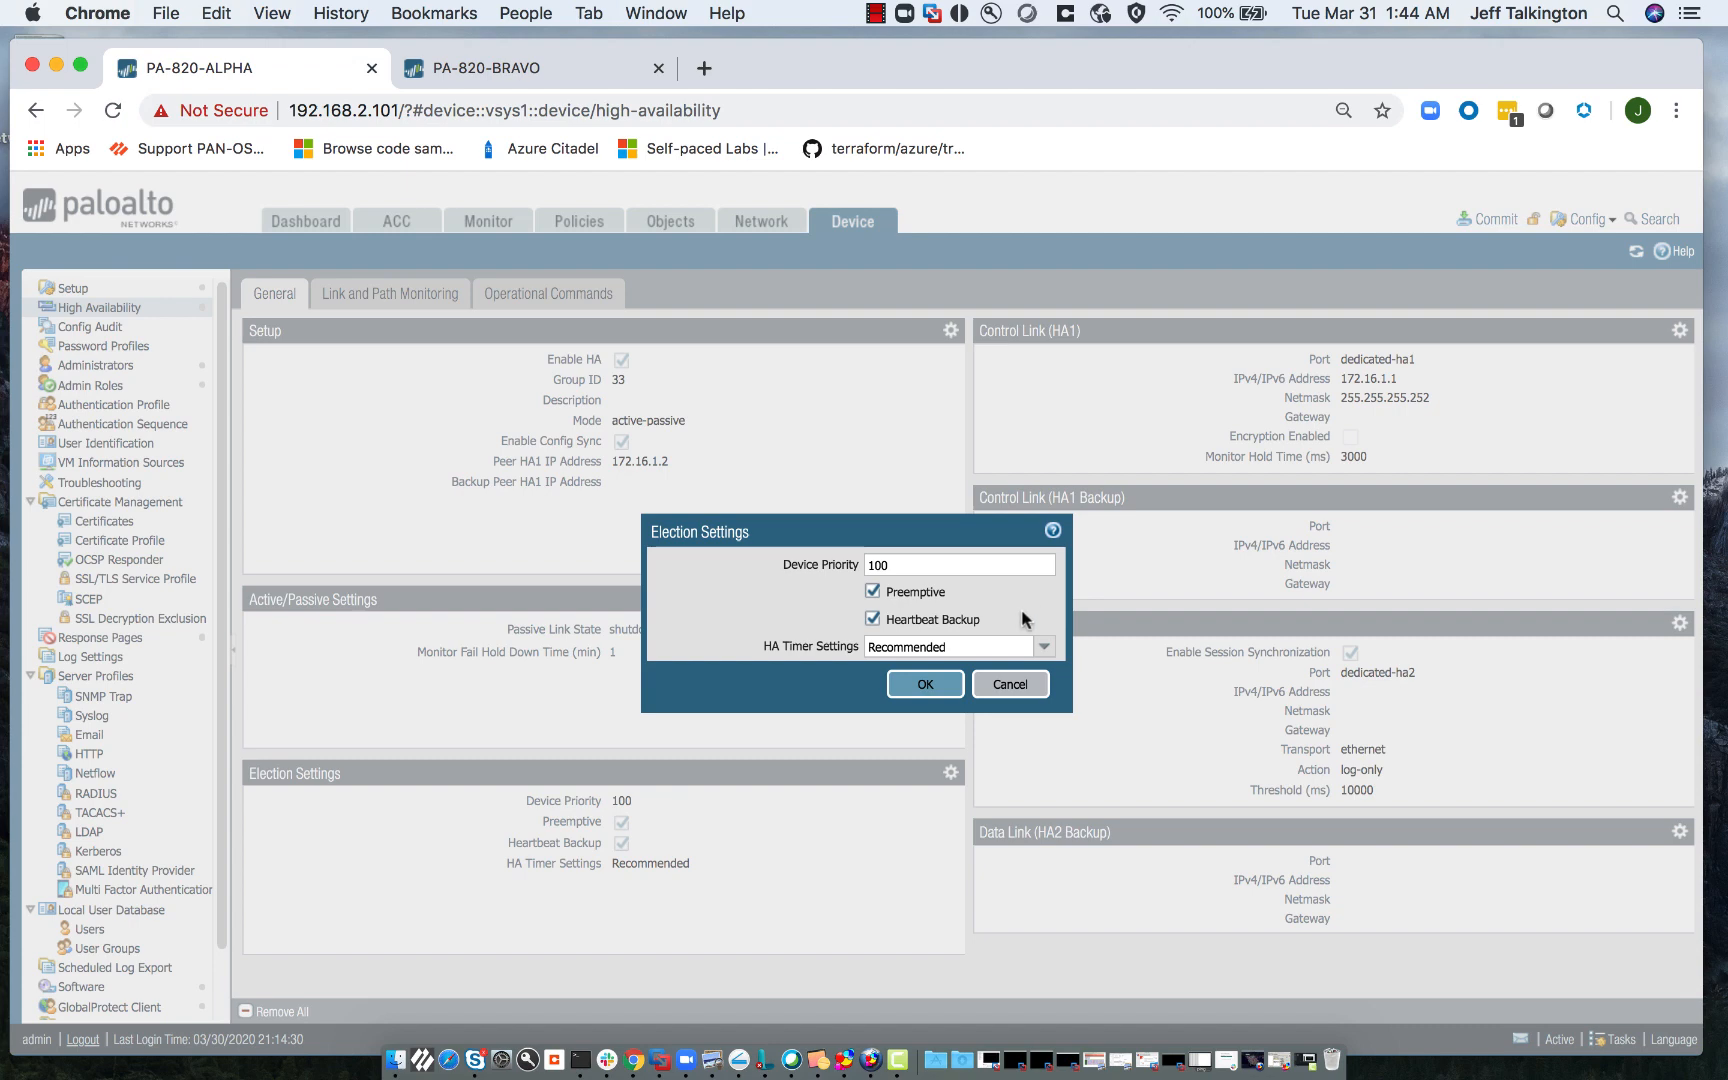
click(1010, 685)
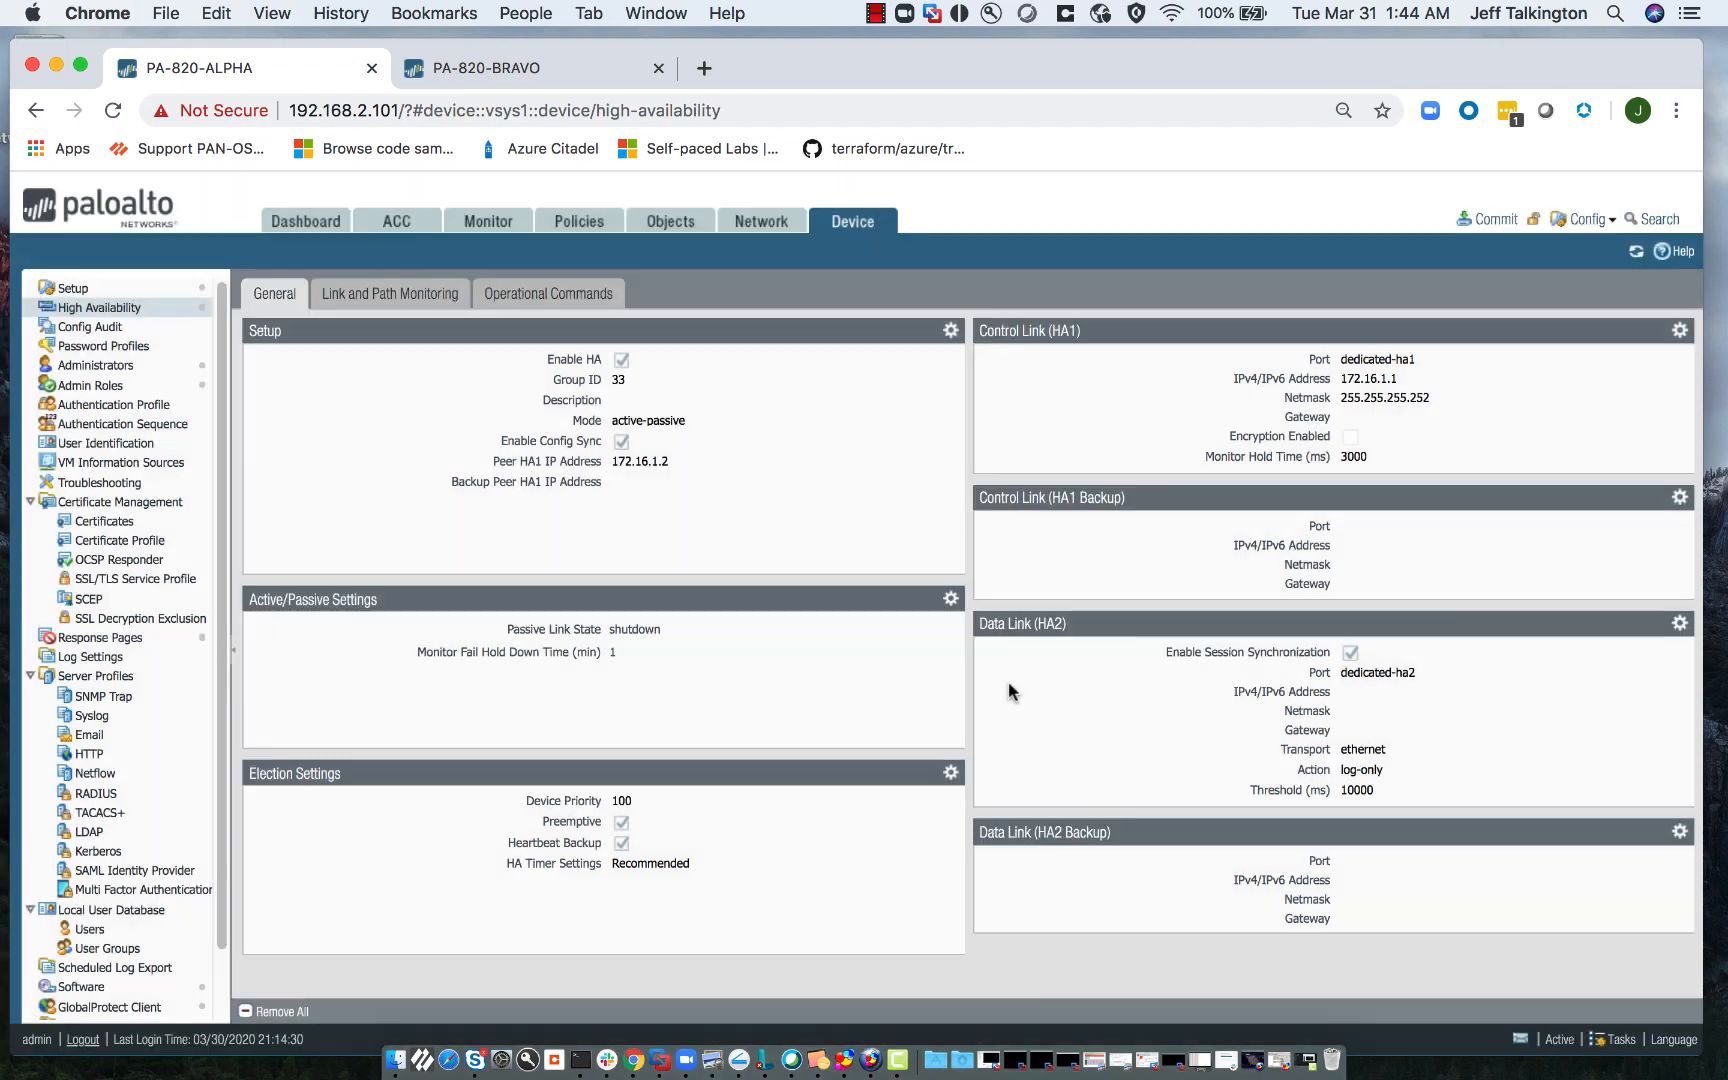
click(1683, 498)
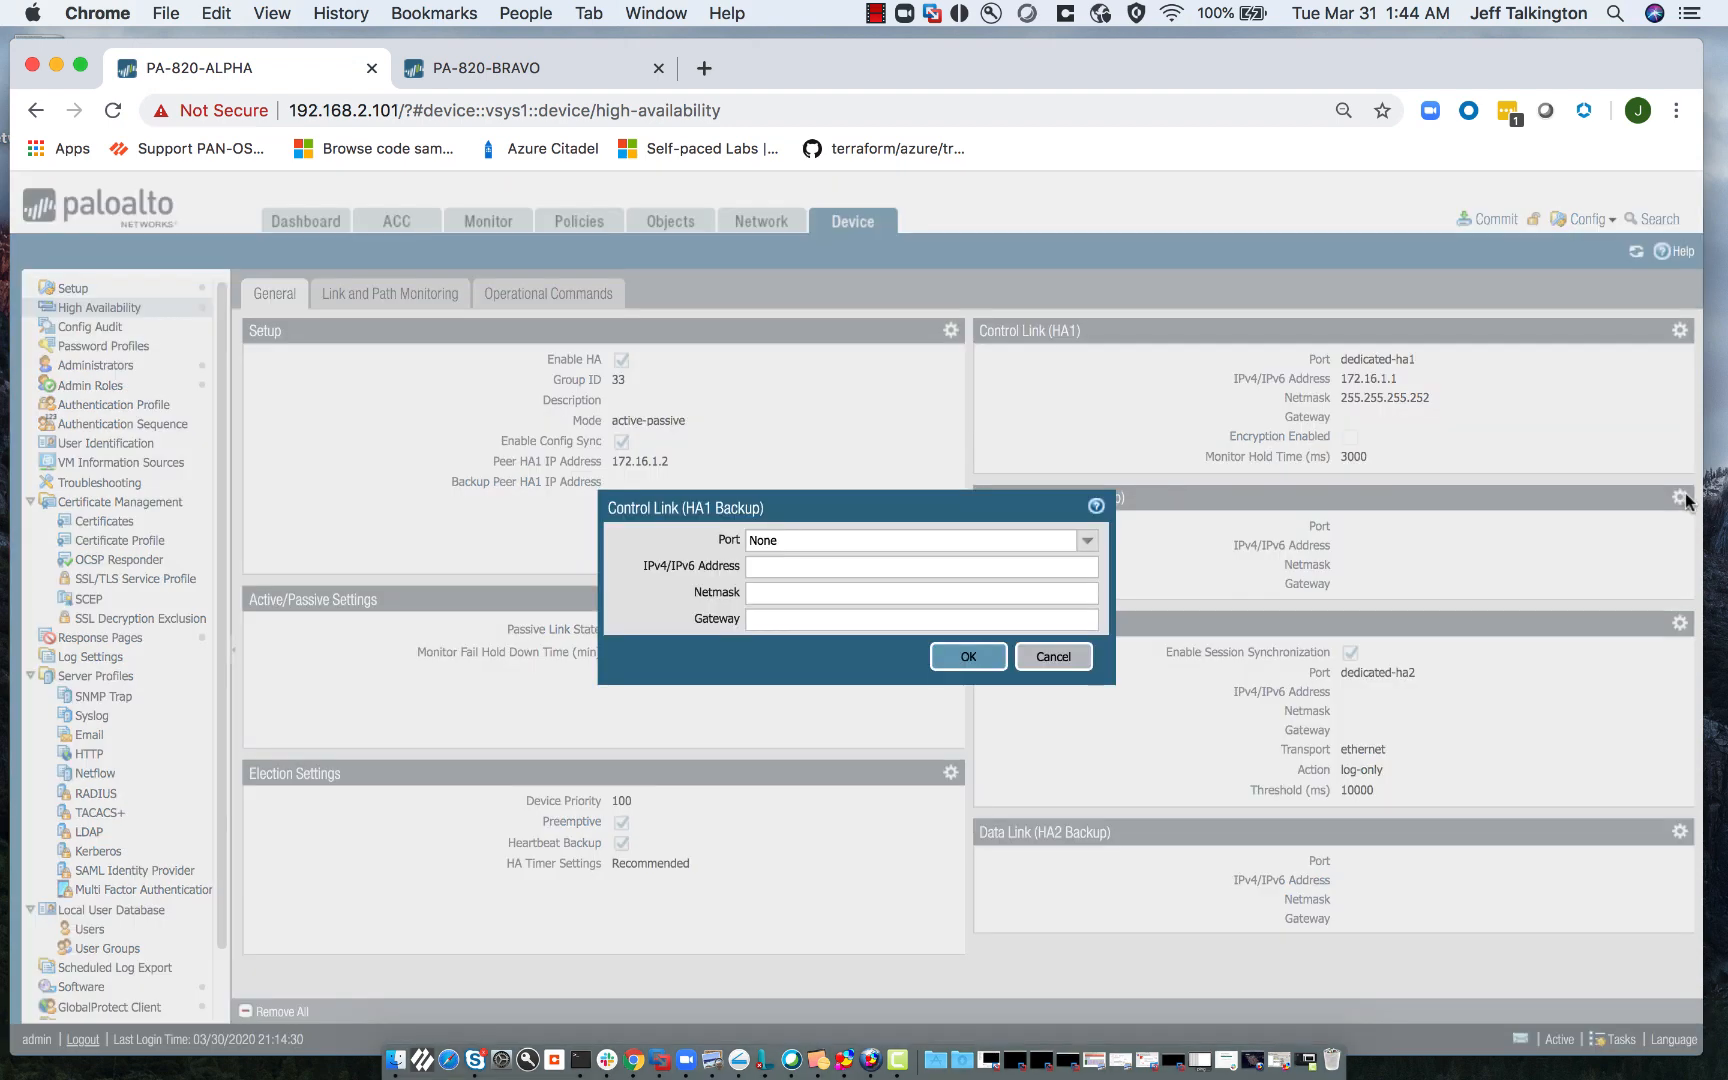
click(1086, 546)
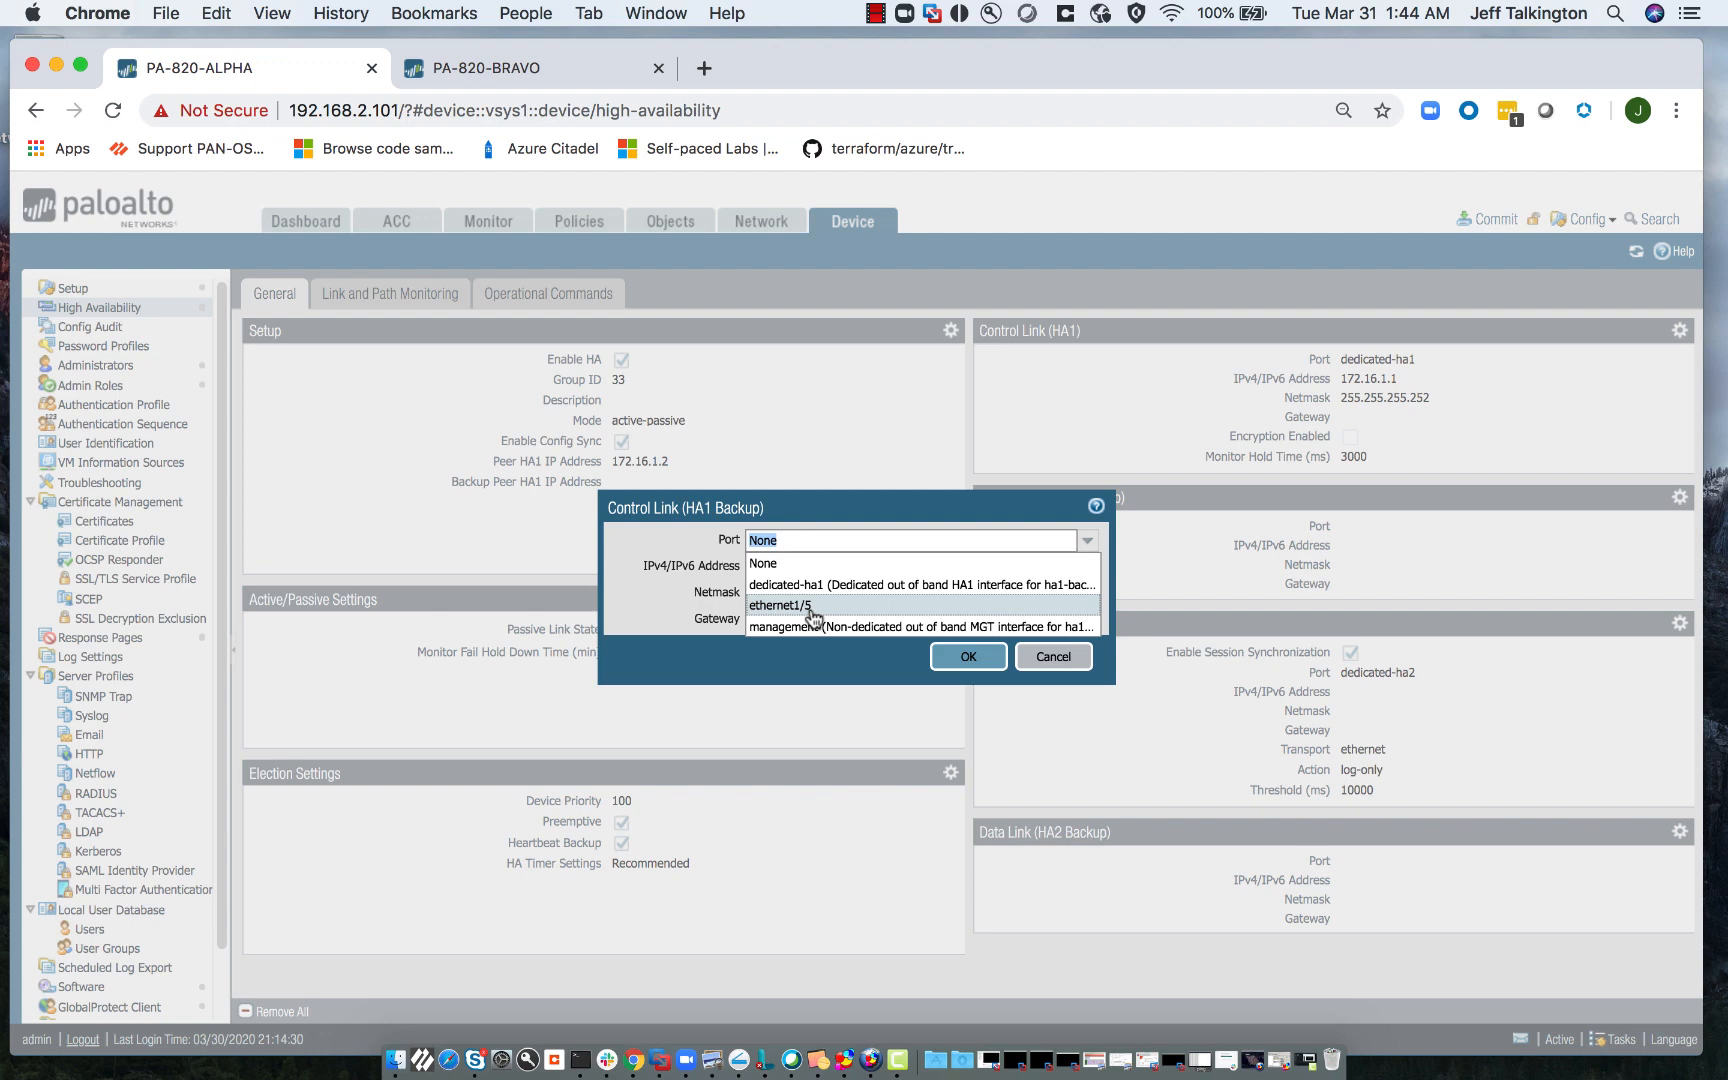
click(1066, 652)
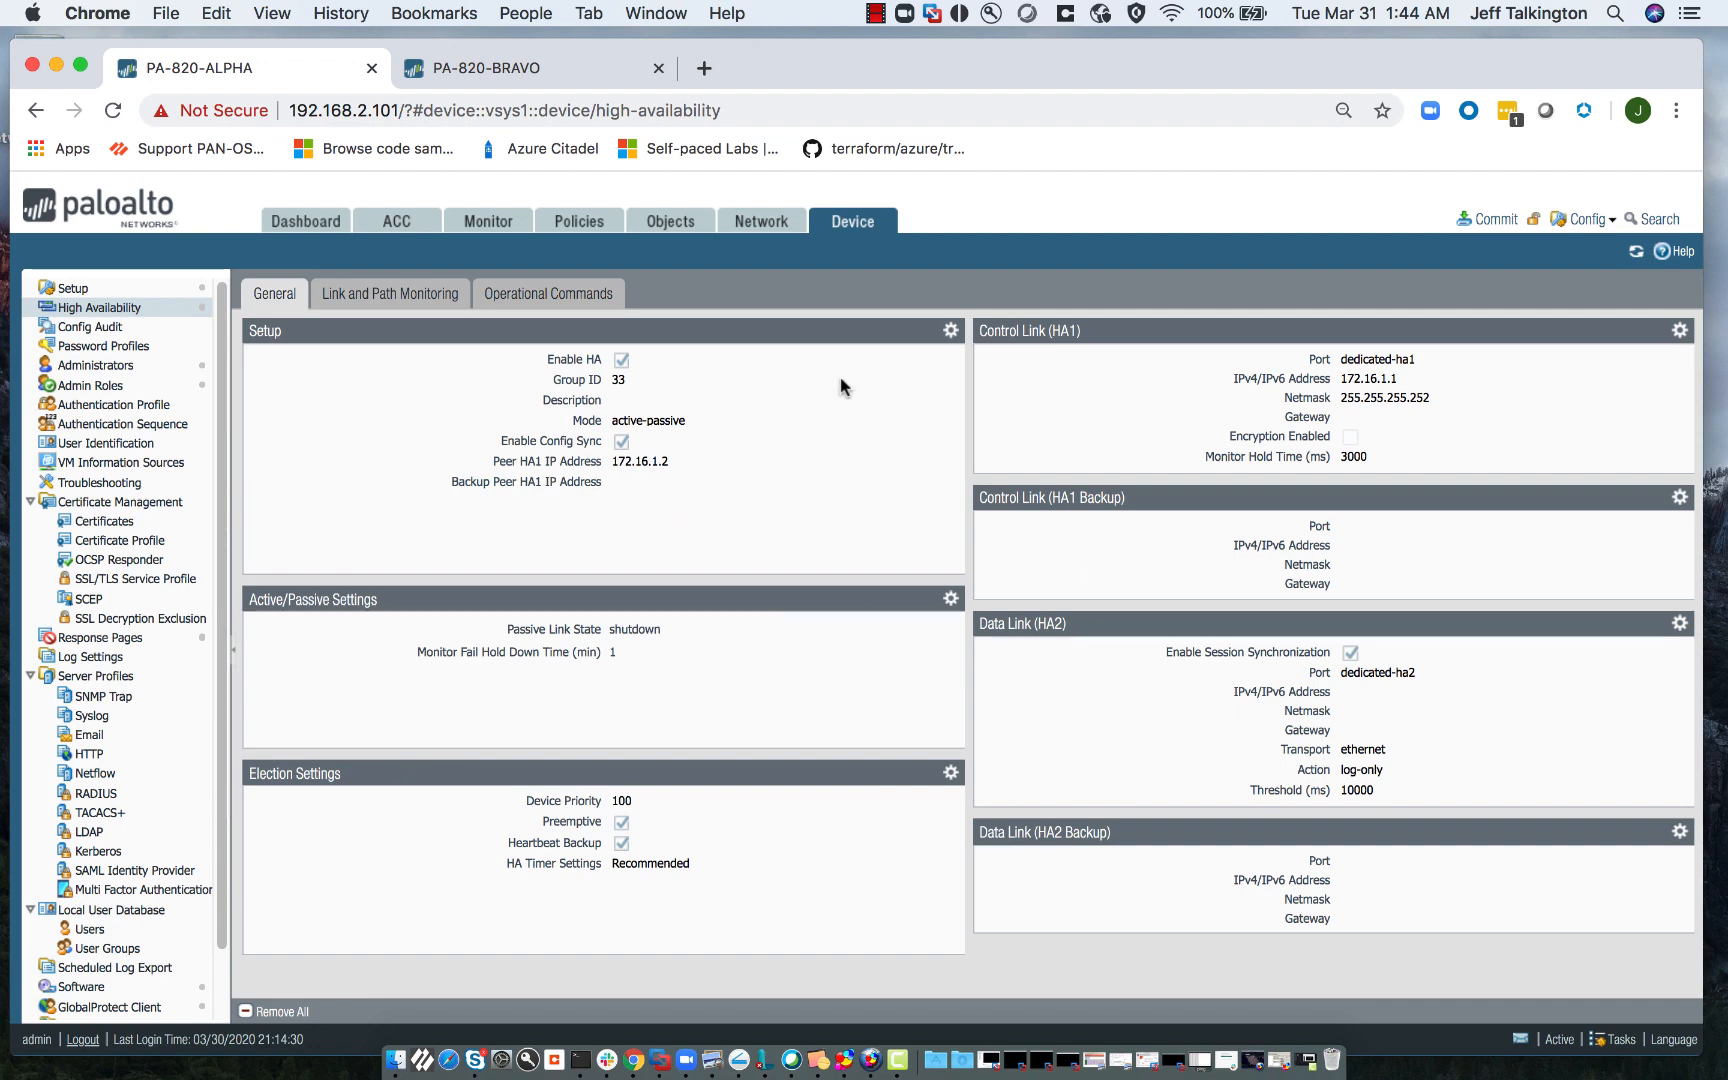
- Switch ALPHA's HA Setup mode to Active Active with Device ID 0, confirming the mode change
click(951, 331)
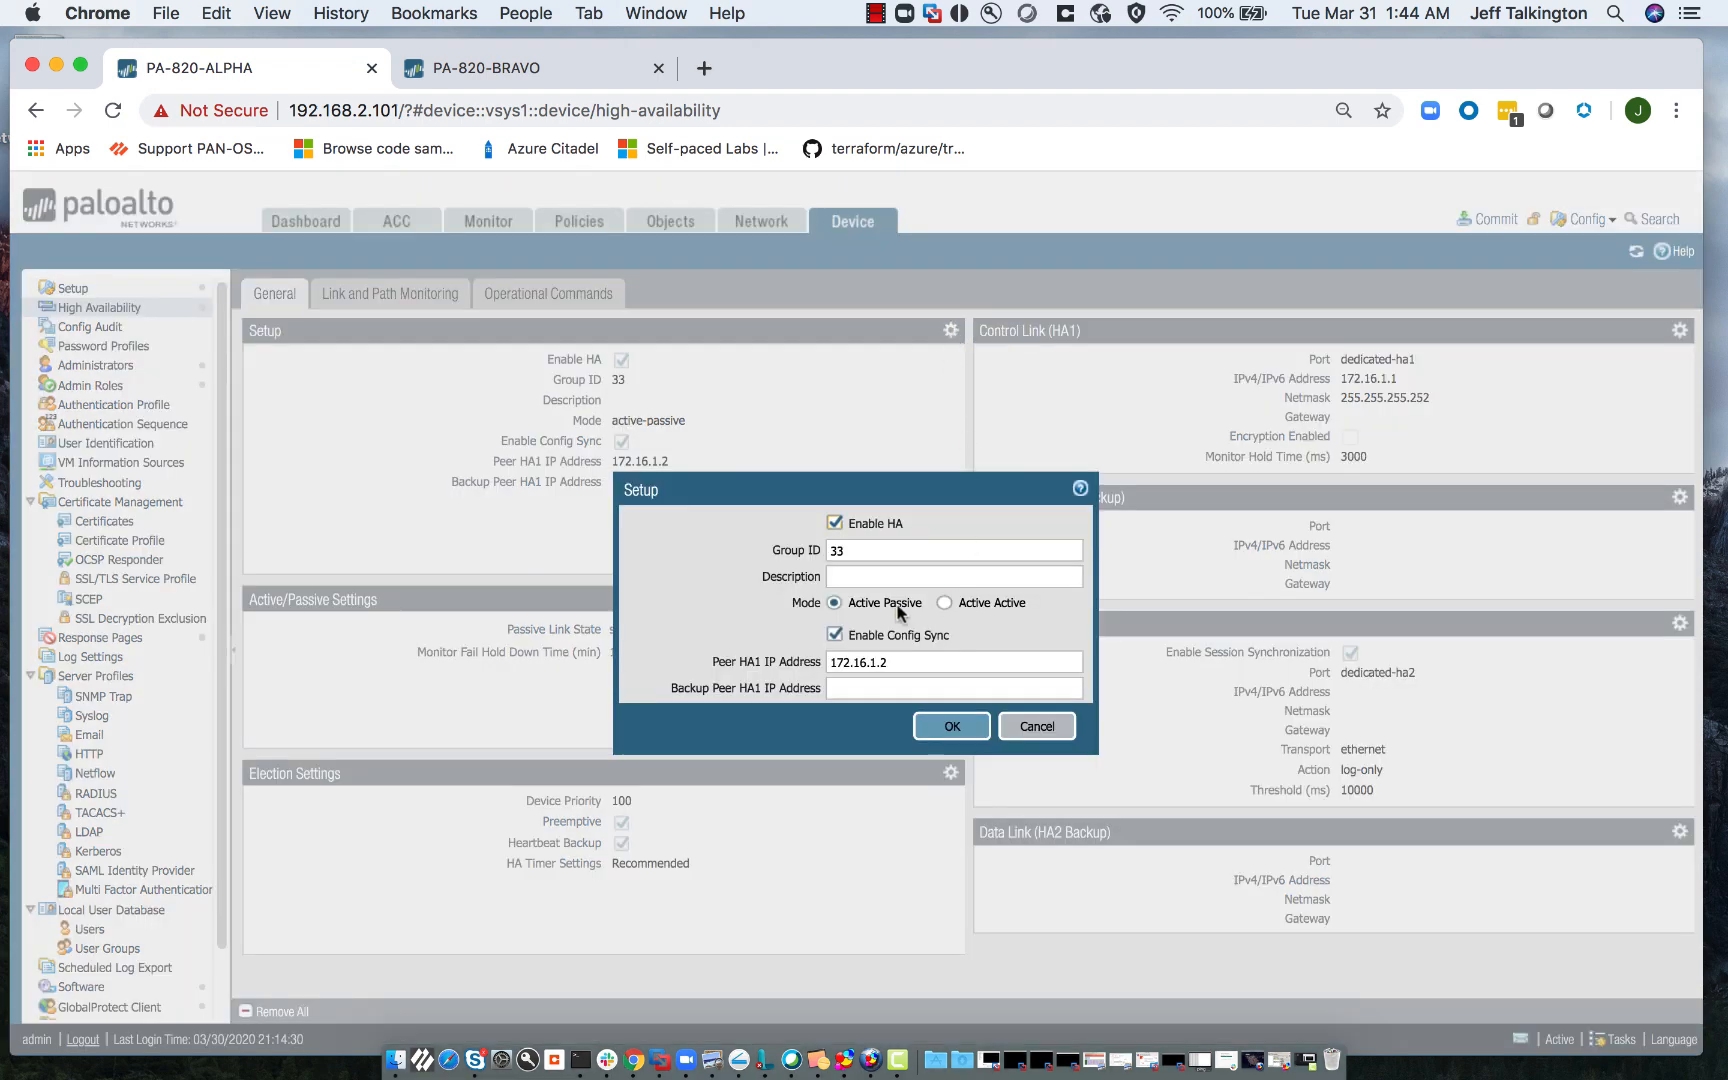
click(943, 603)
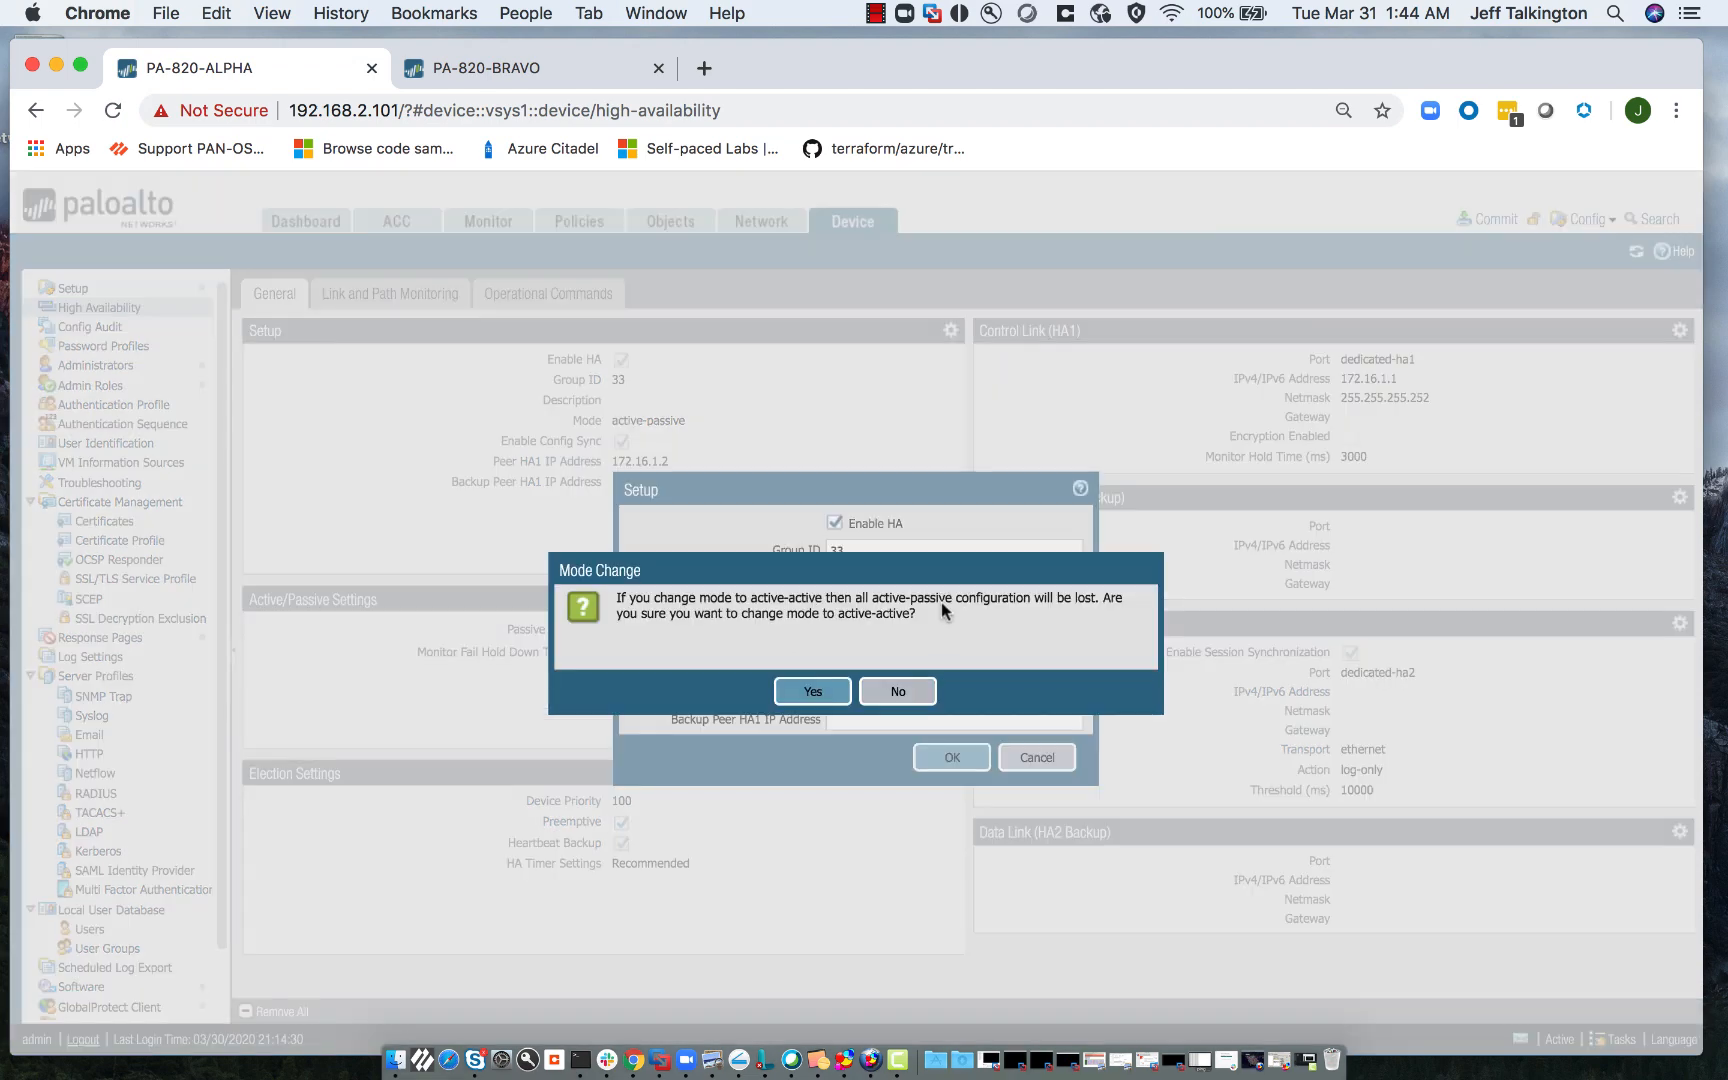
click(815, 692)
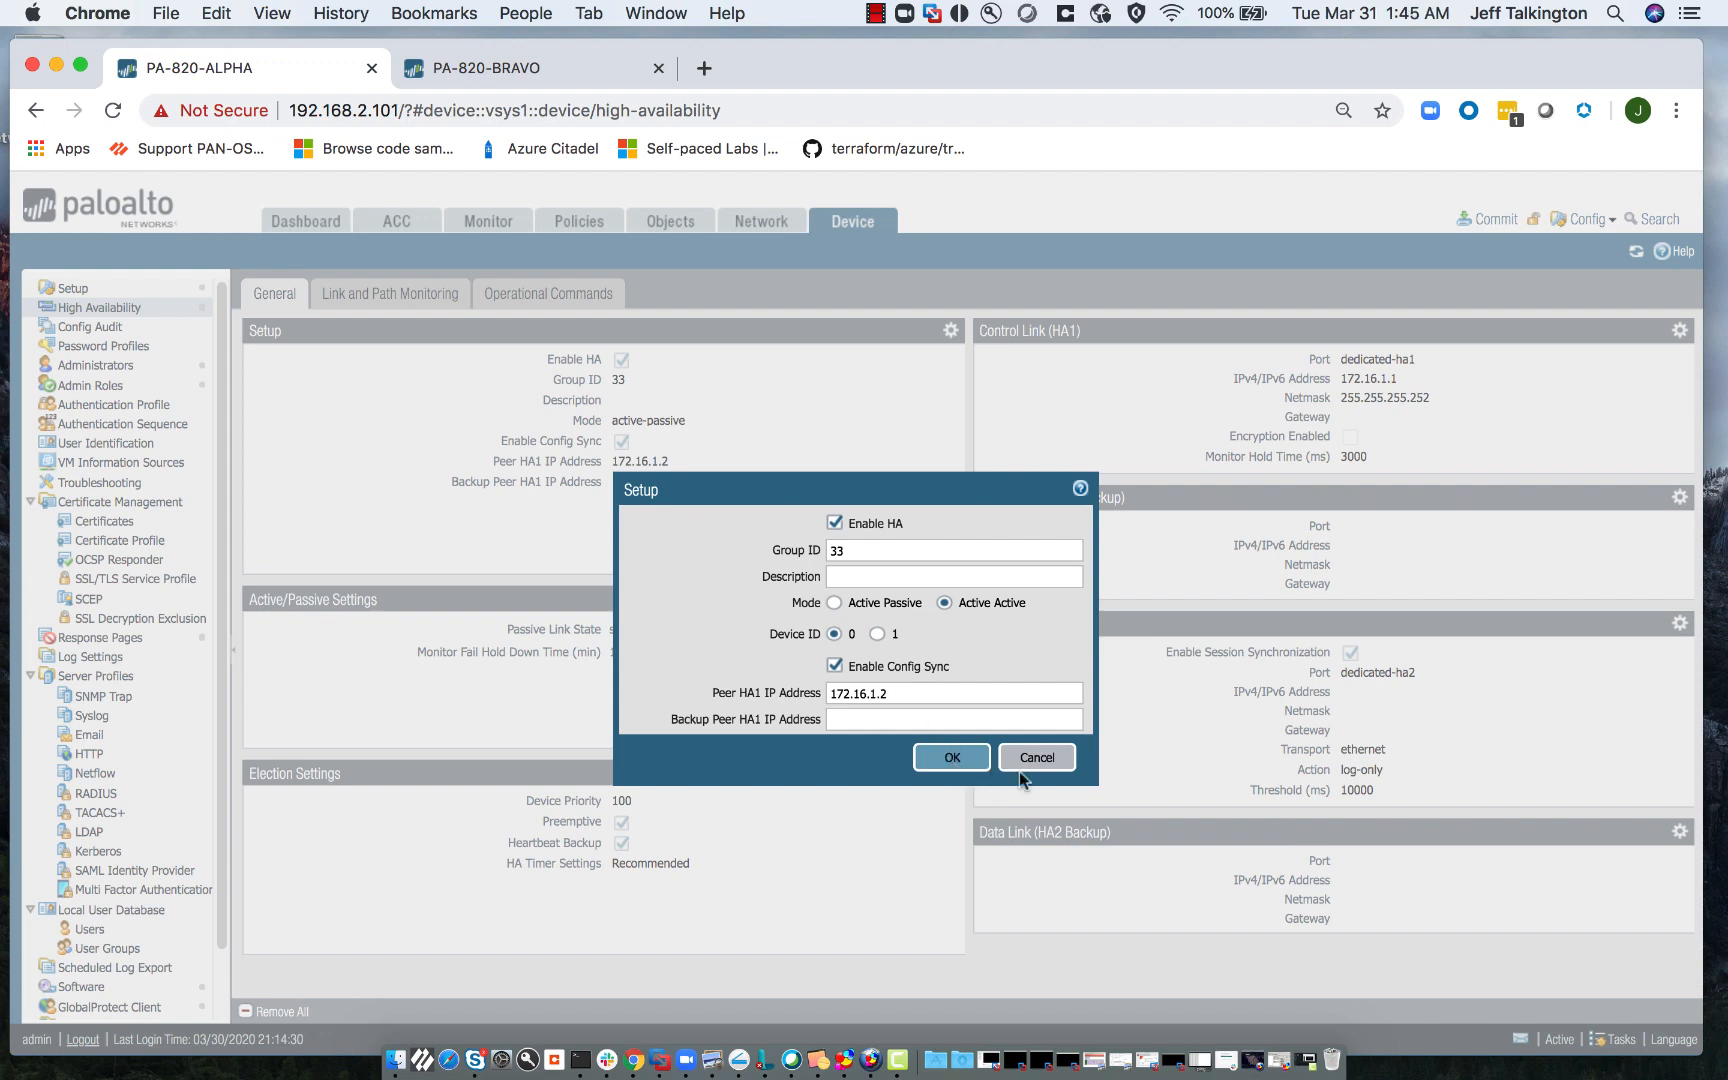
click(953, 760)
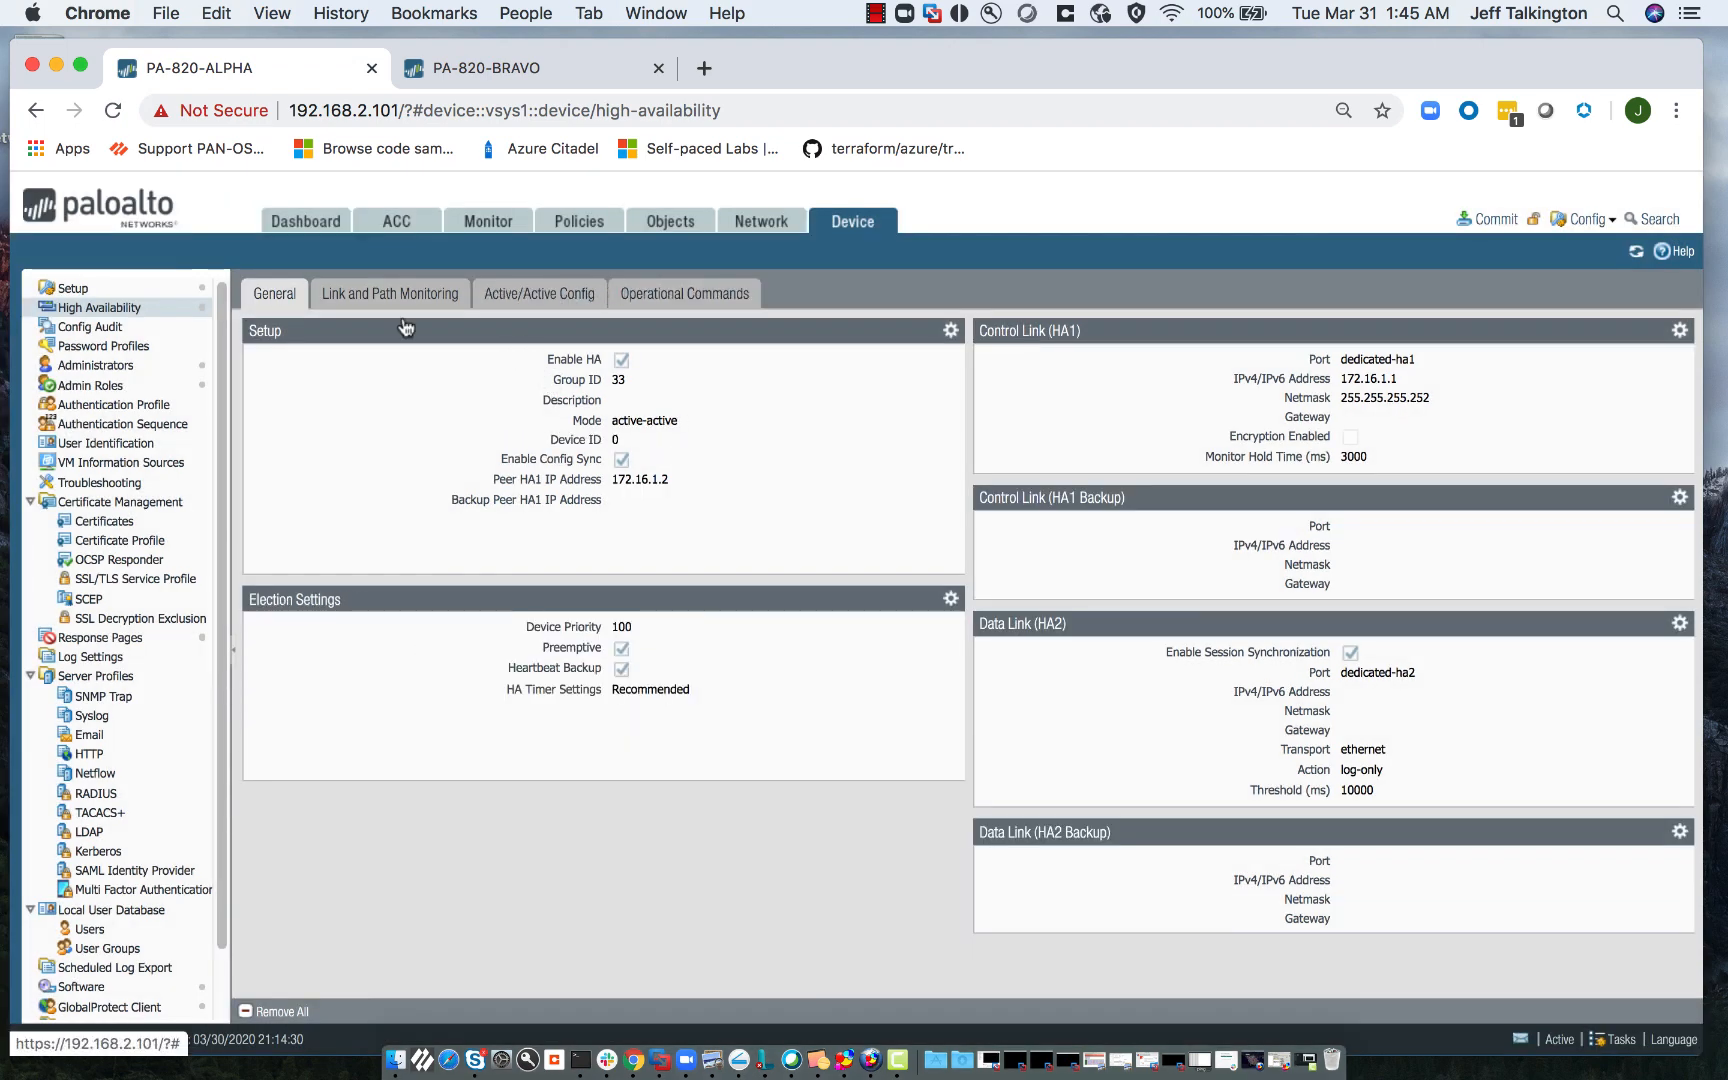
- Inspect the Active/Active Config packet forwarding HA3 interface options, then cancel without changes
click(539, 294)
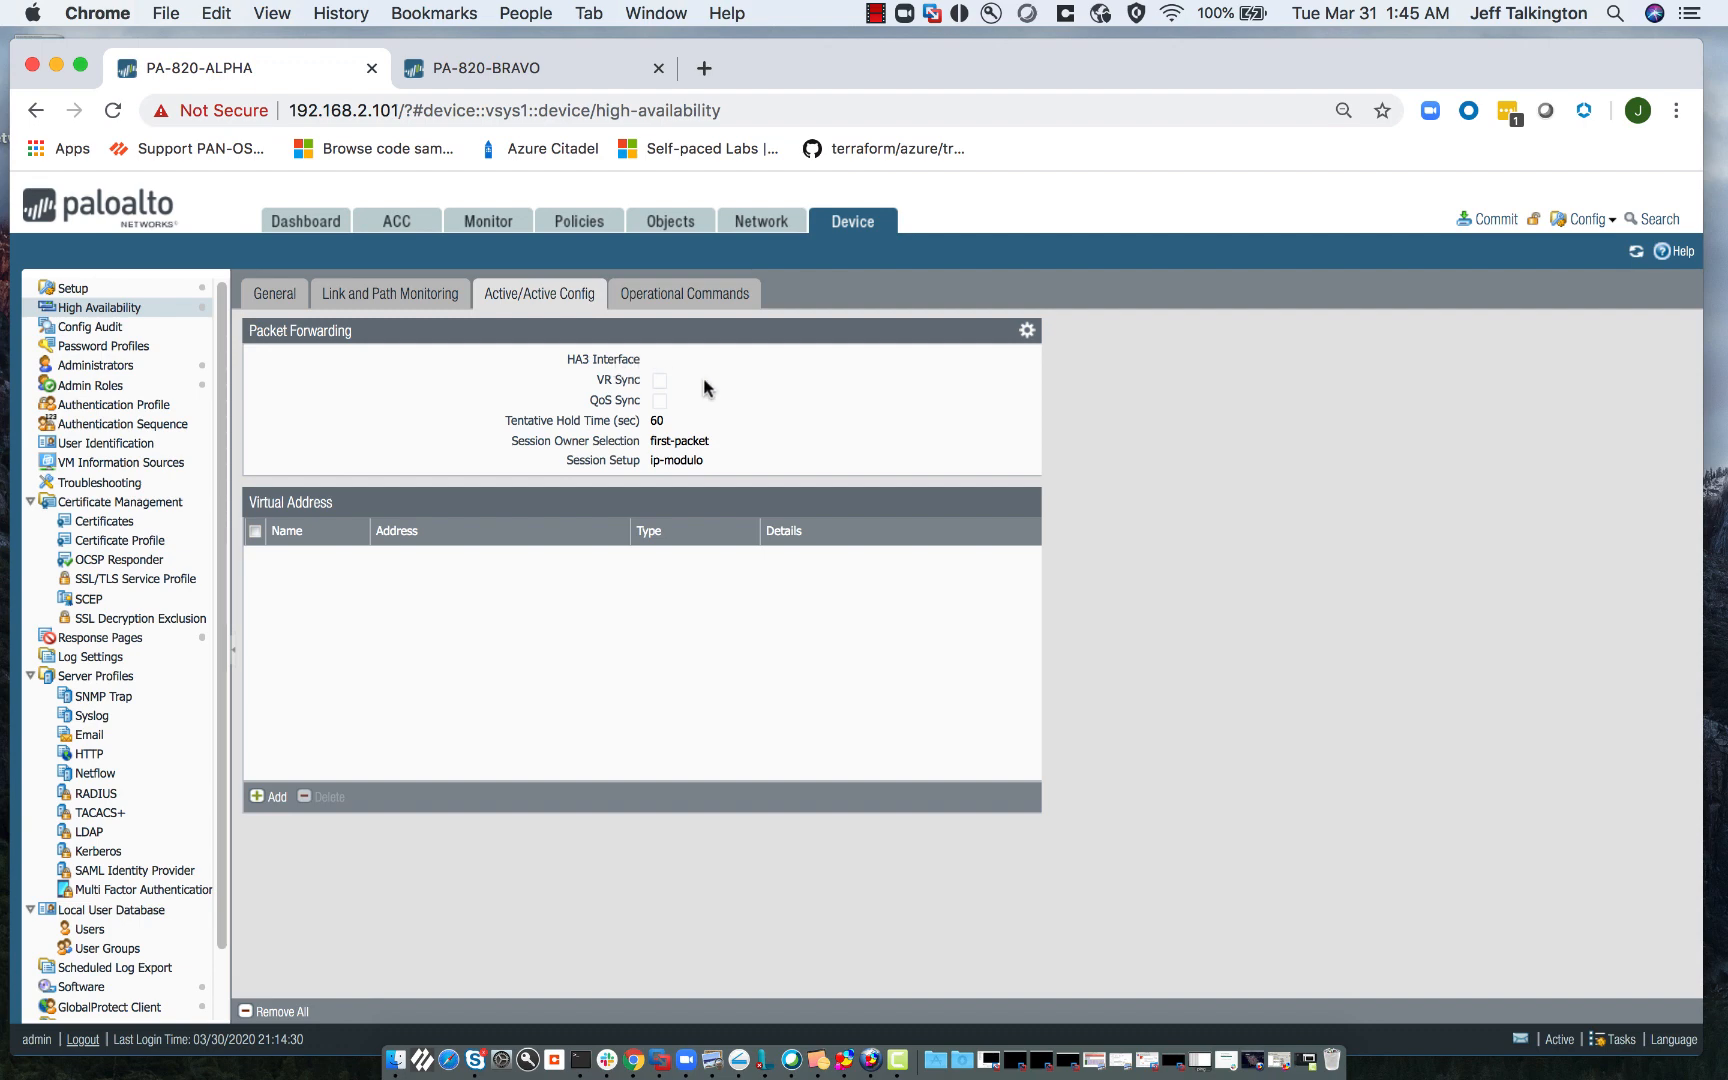
click(1027, 331)
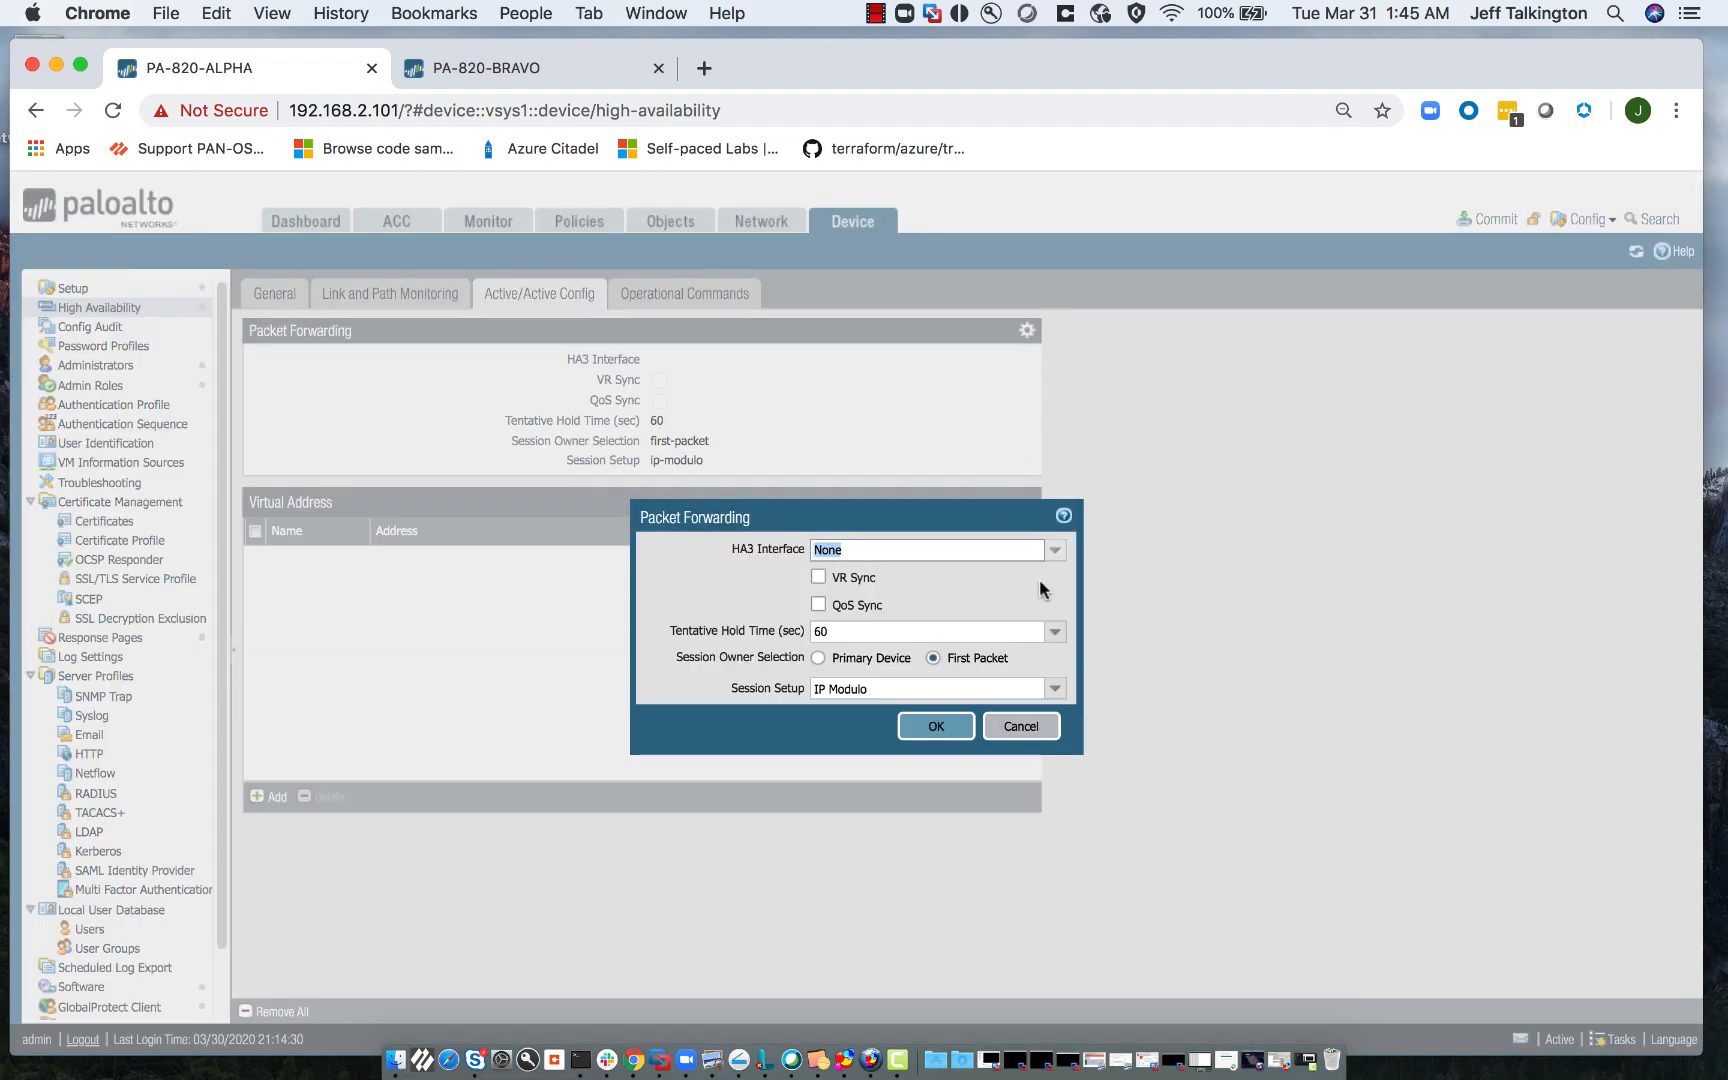
click(1053, 552)
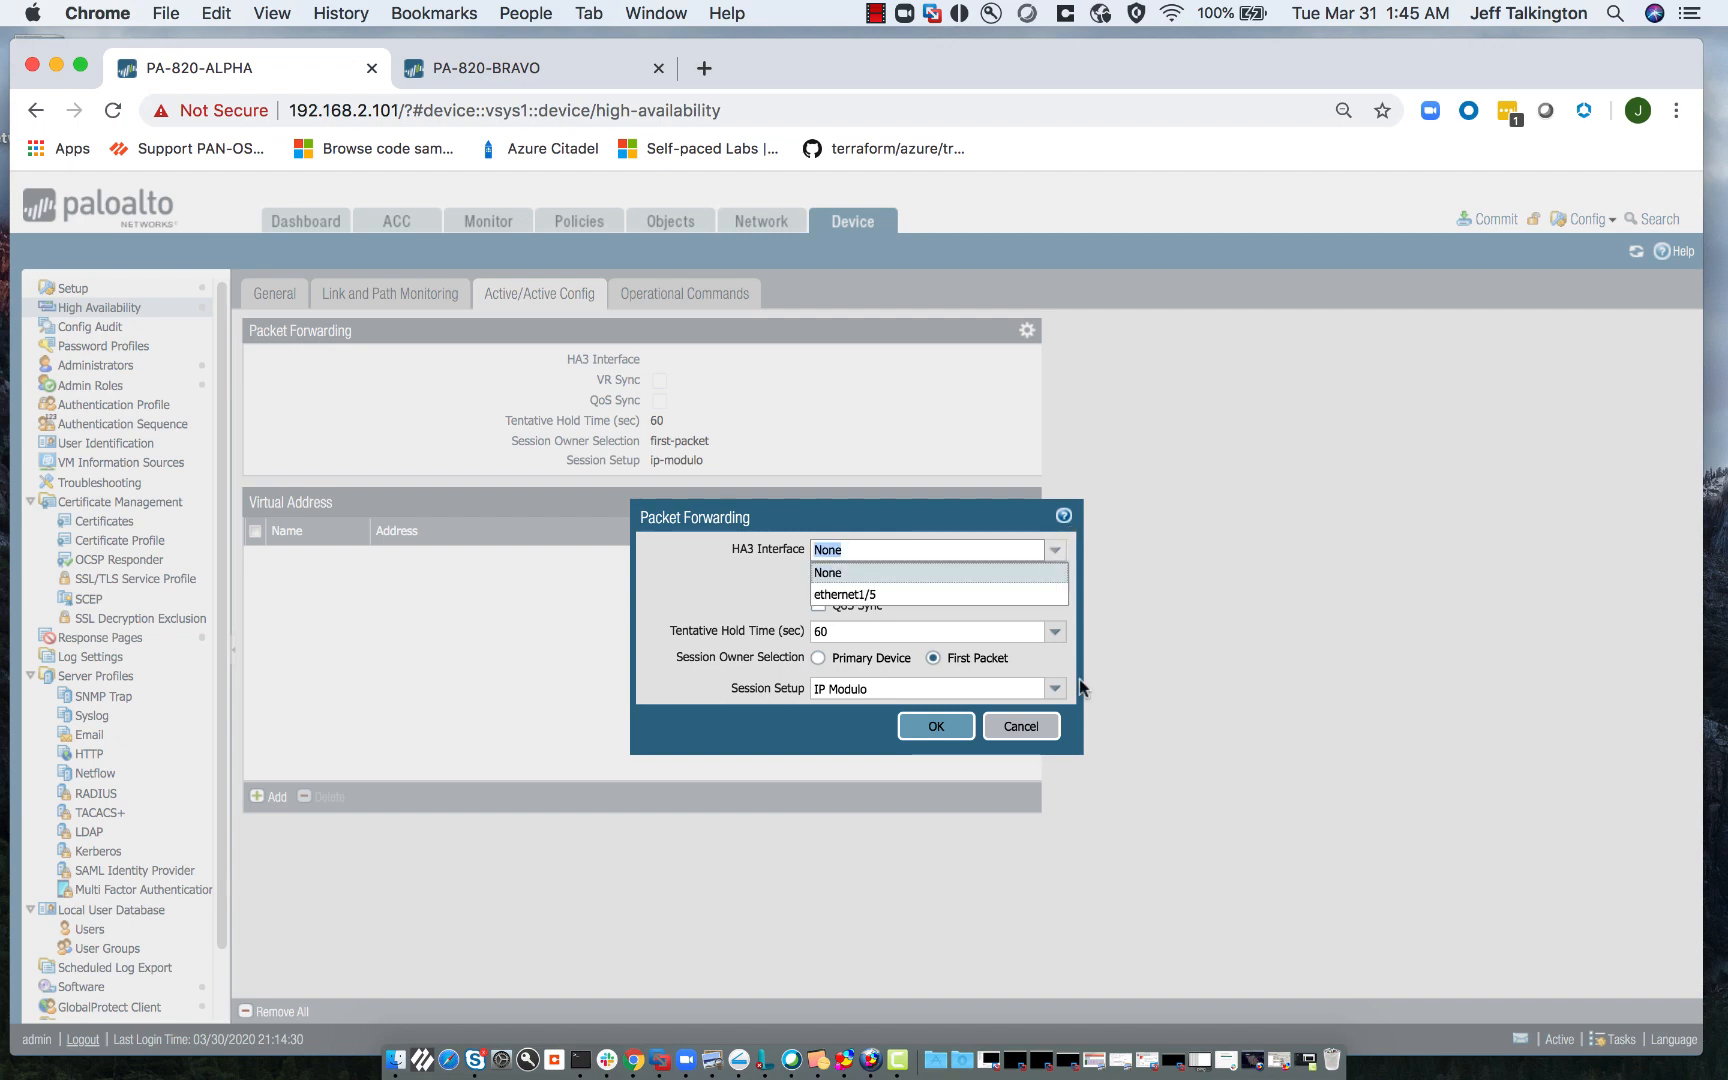
click(1021, 727)
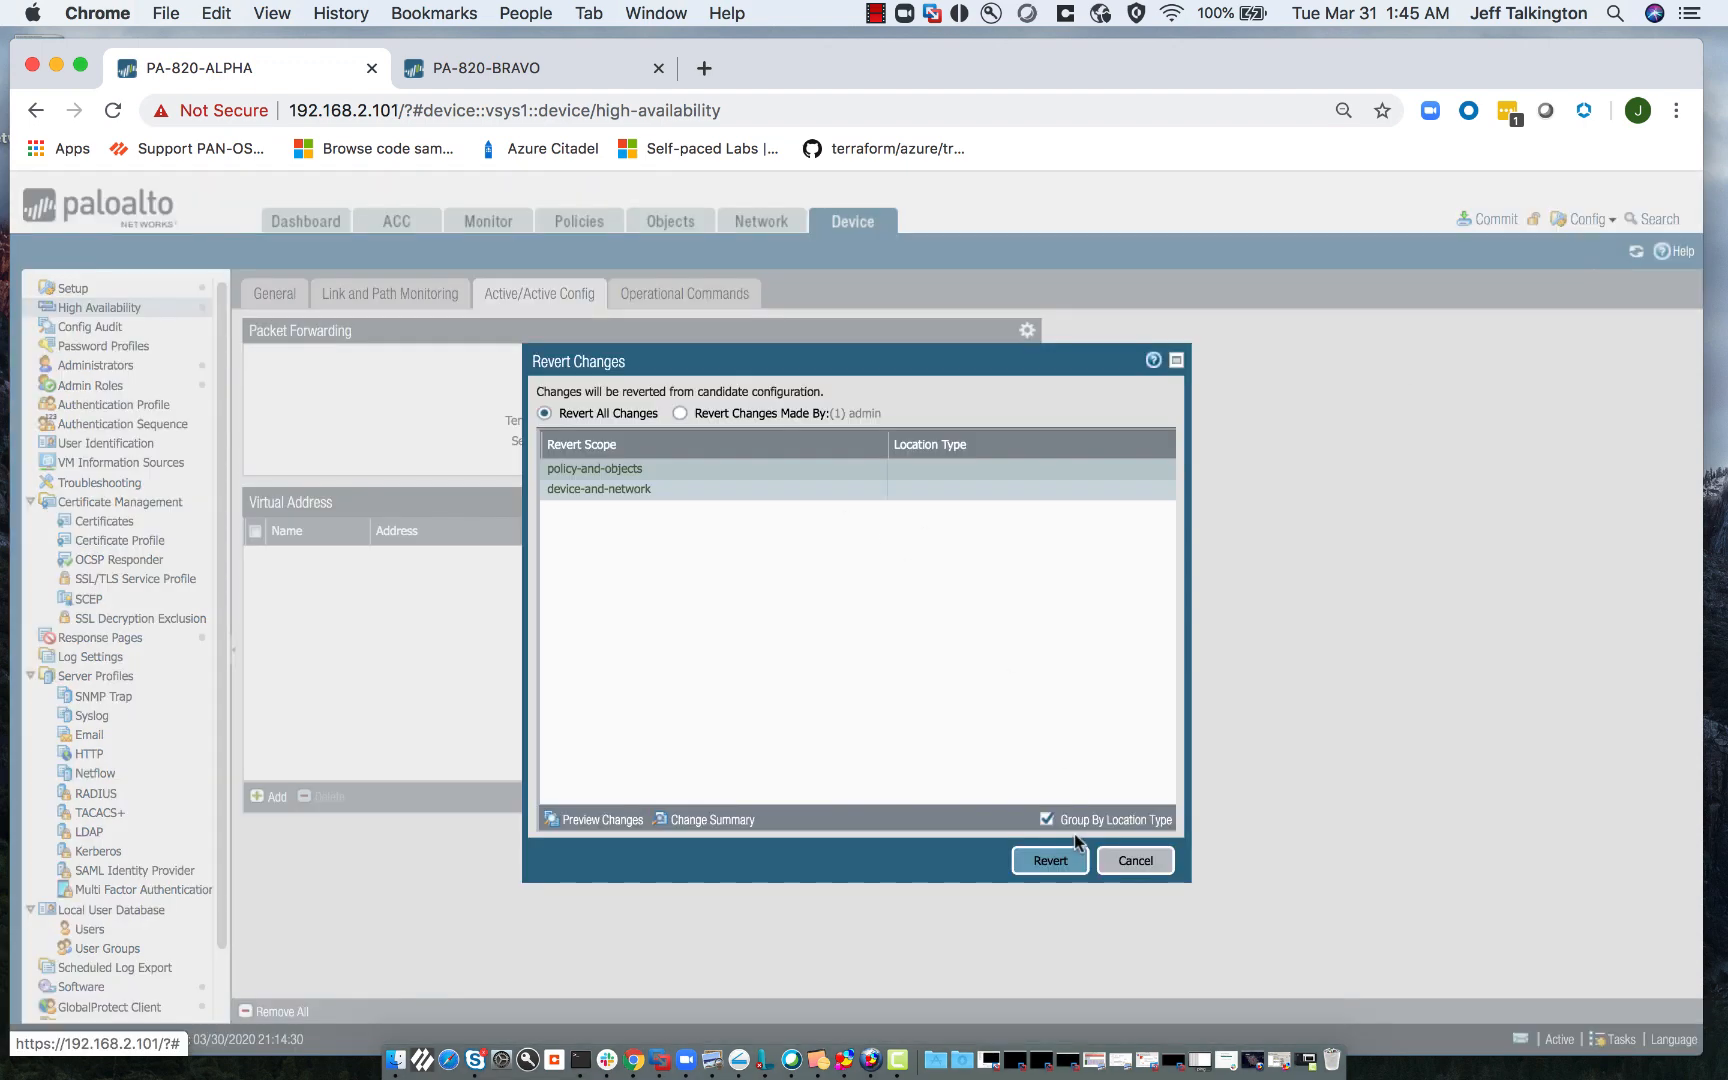
- Revert all uncommitted changes, returning ALPHA to active-passive, and dismiss the confirmation
click(1050, 860)
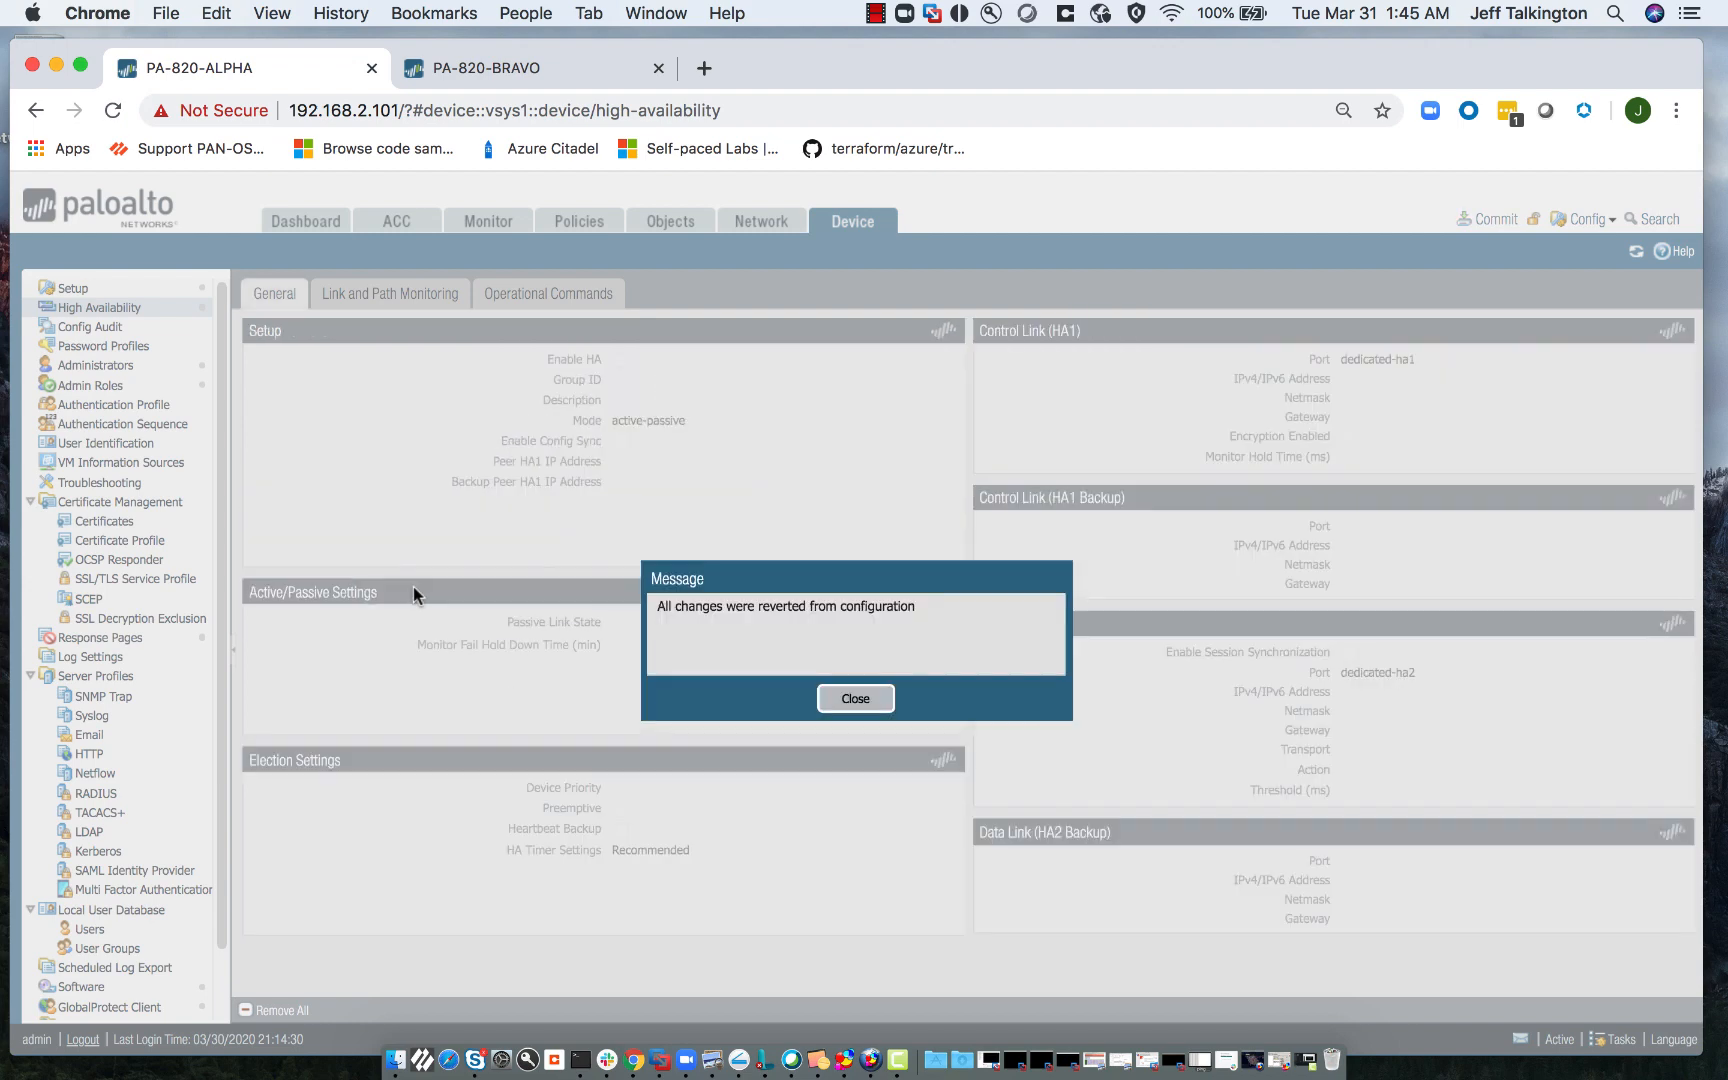
click(848, 705)
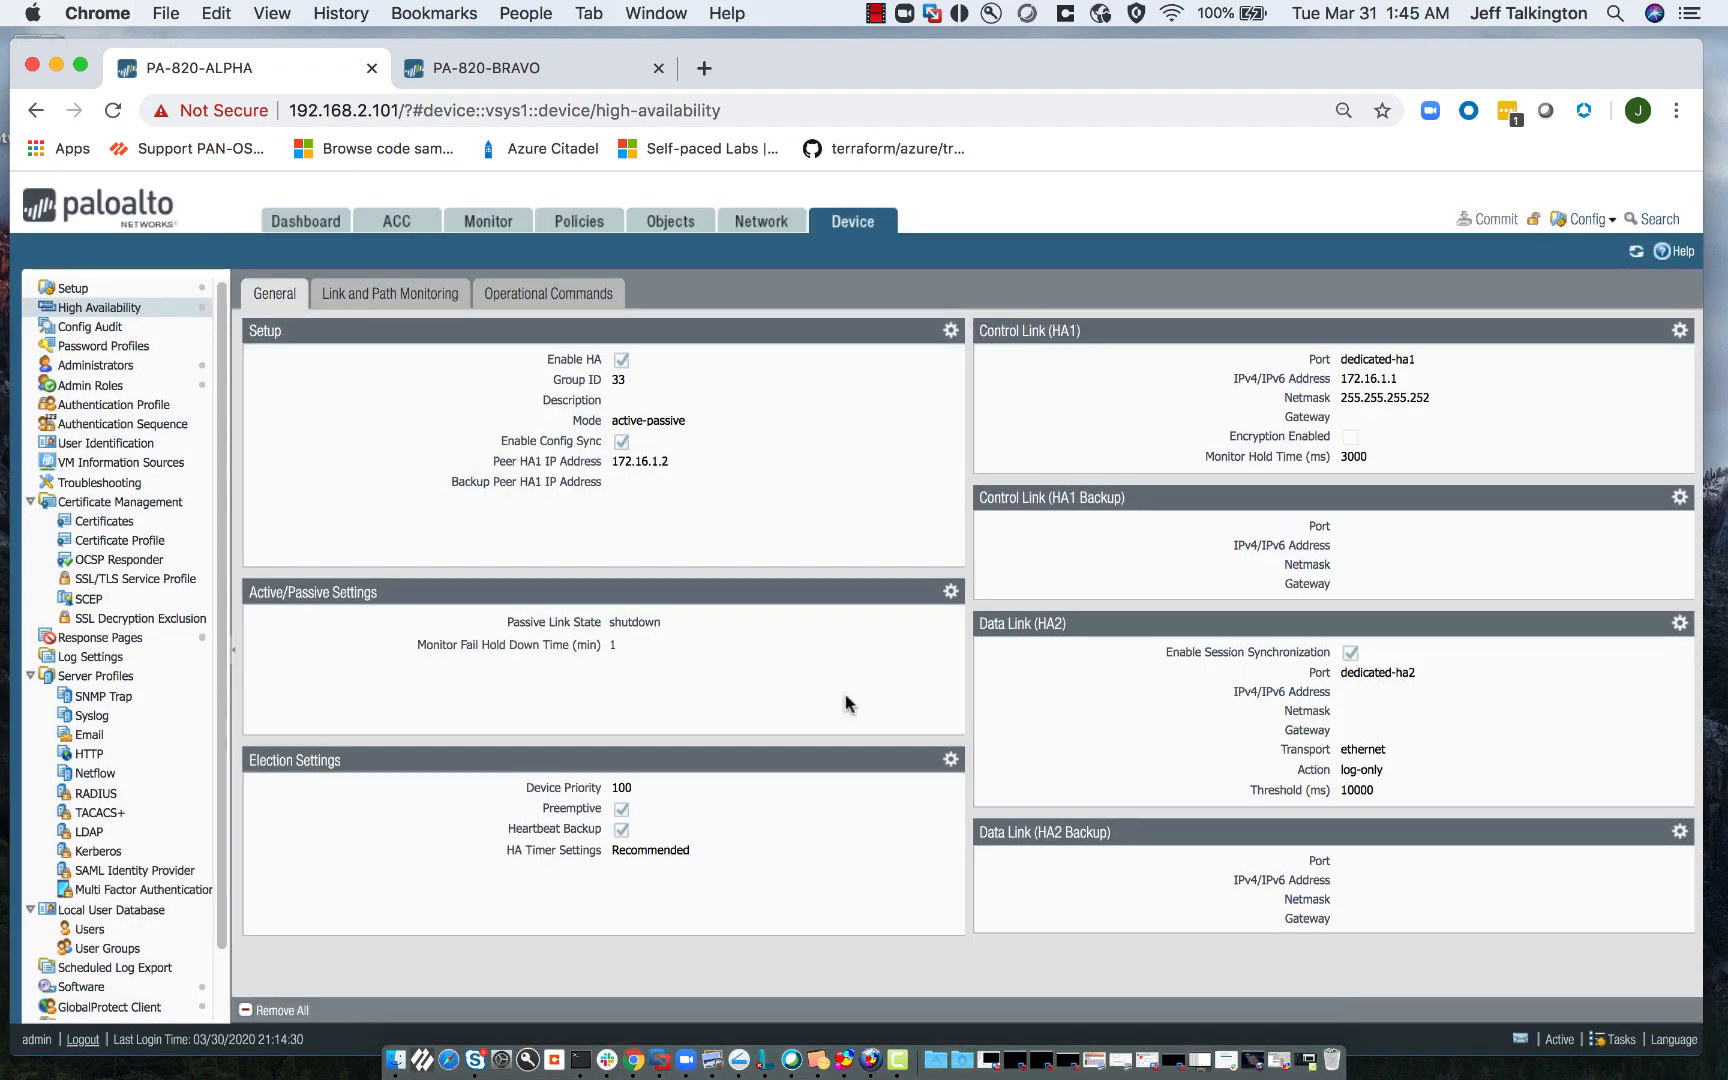
- On BRAVO, enable preemption in the election settings alongside priority 110 and save
click(544, 74)
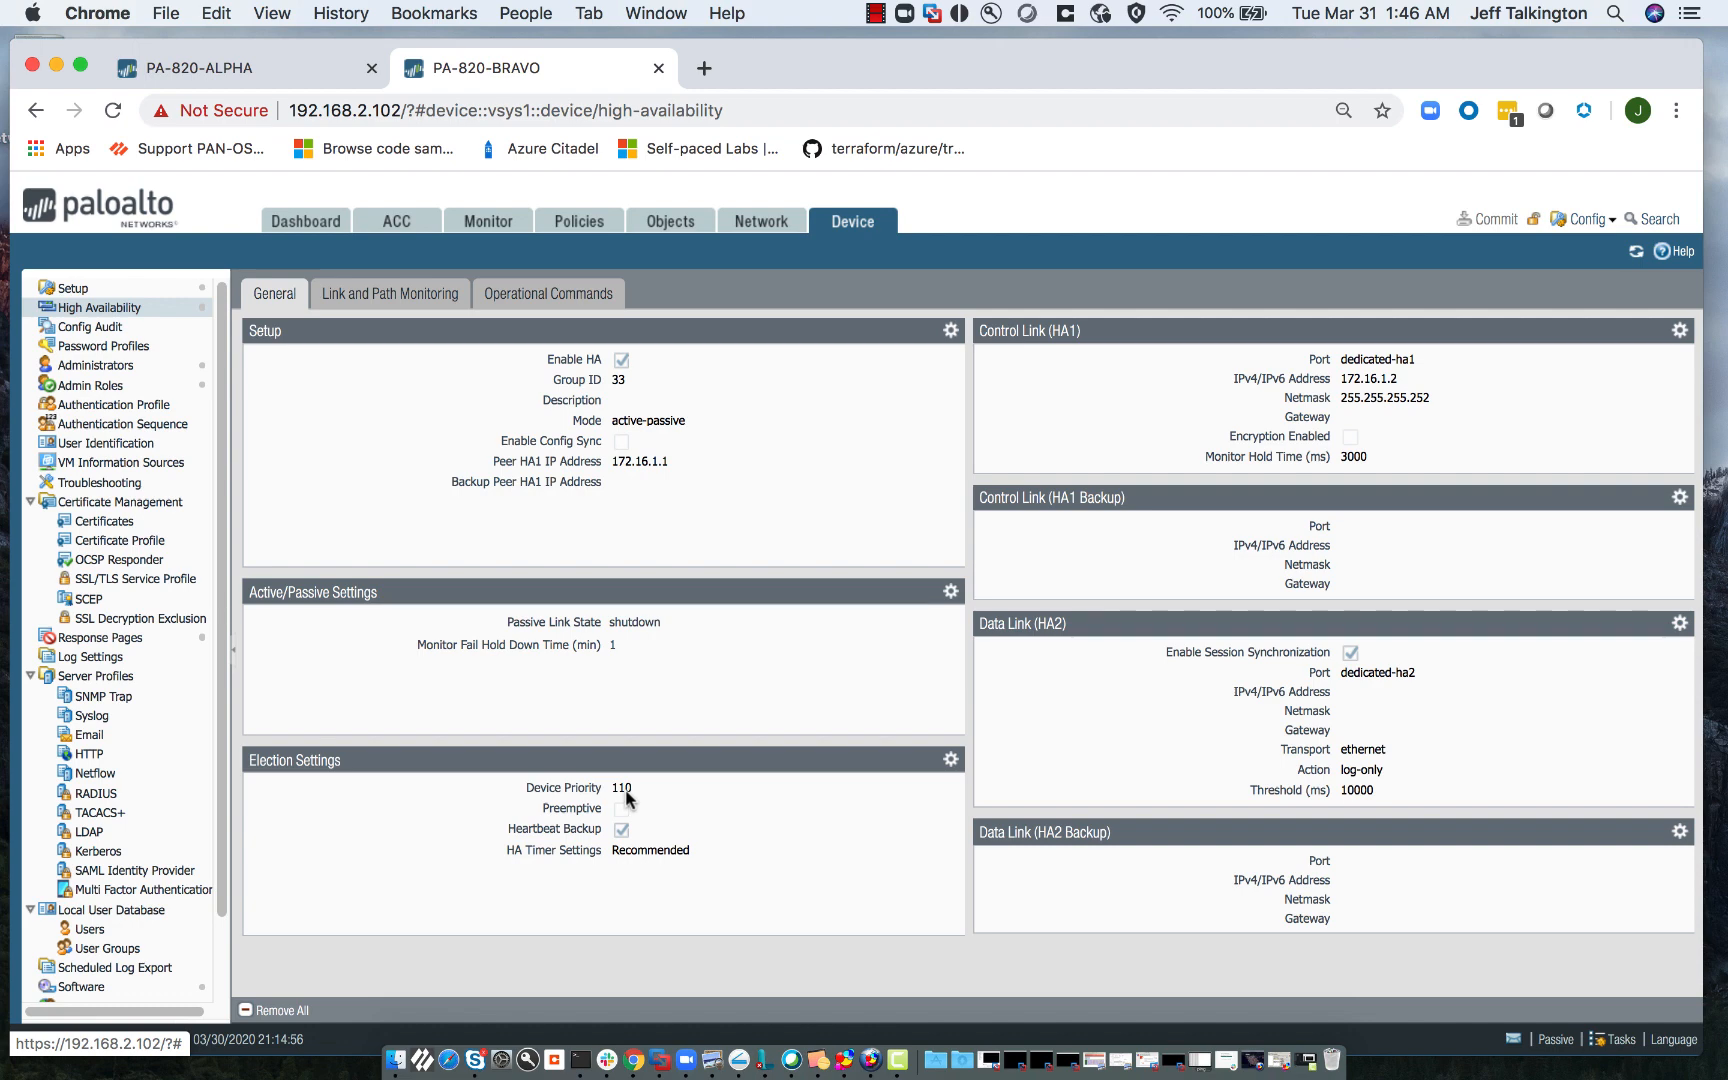
click(950, 760)
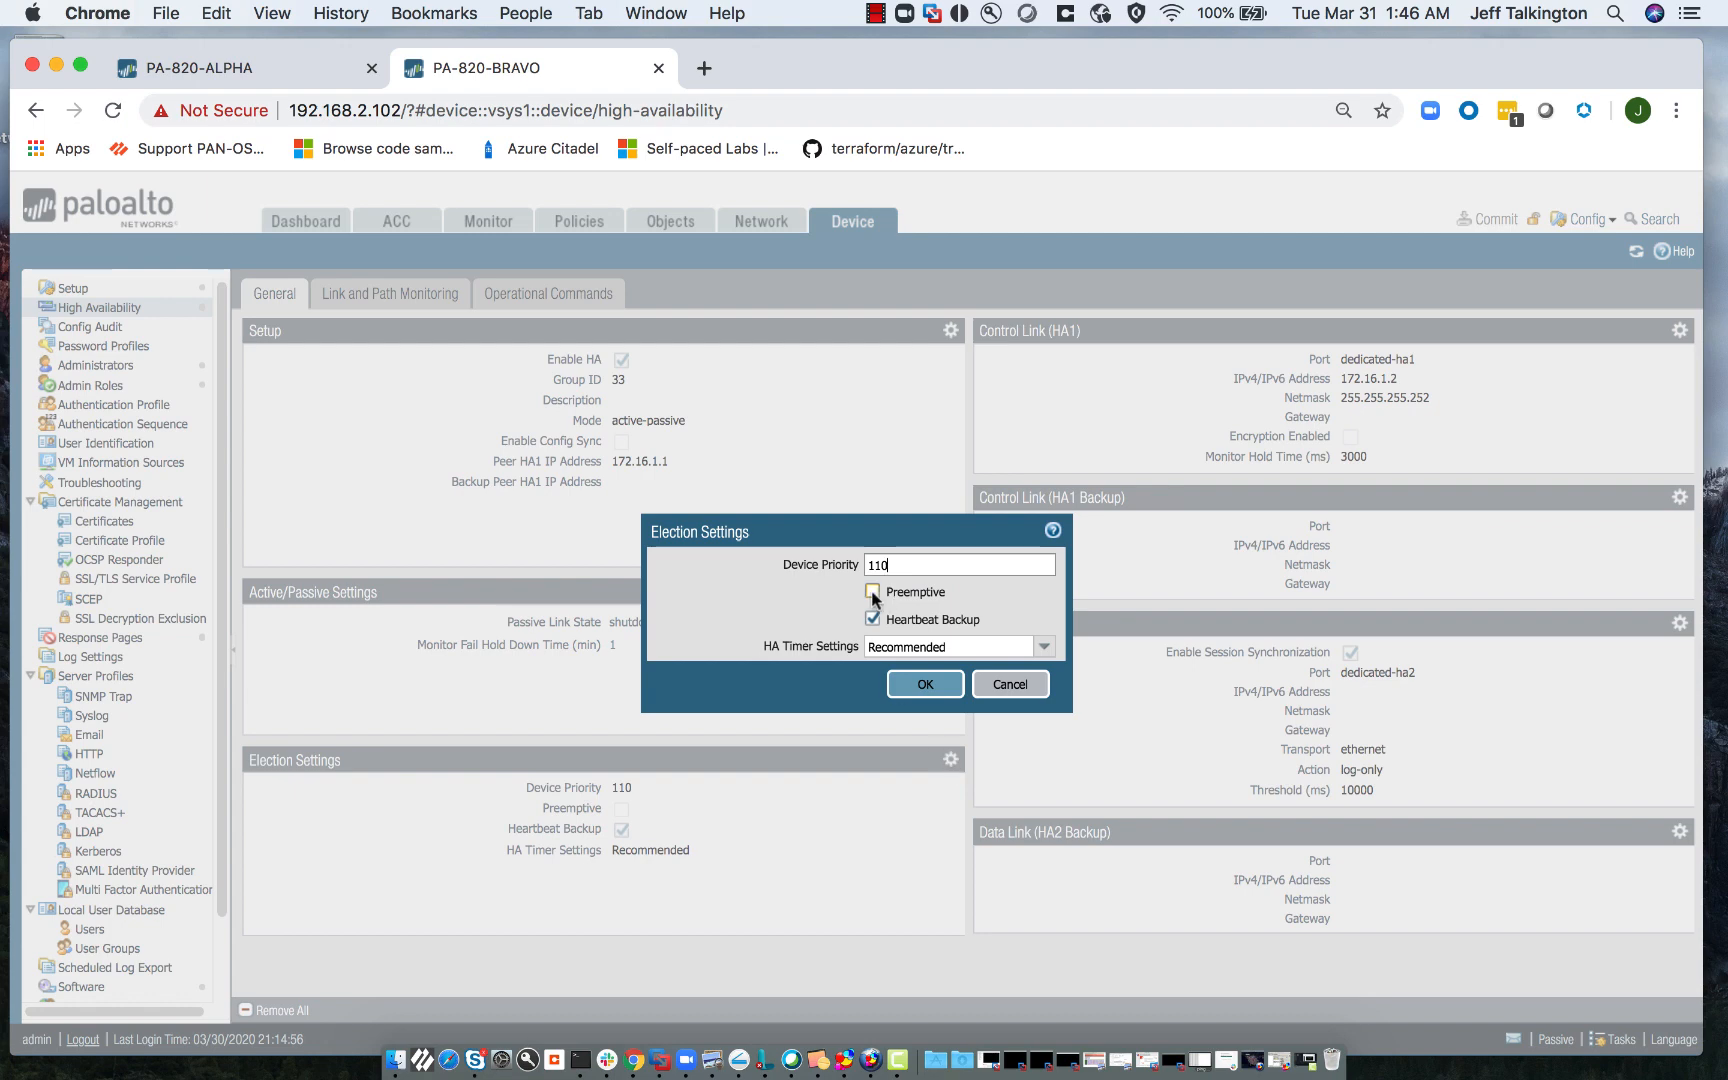
click(872, 591)
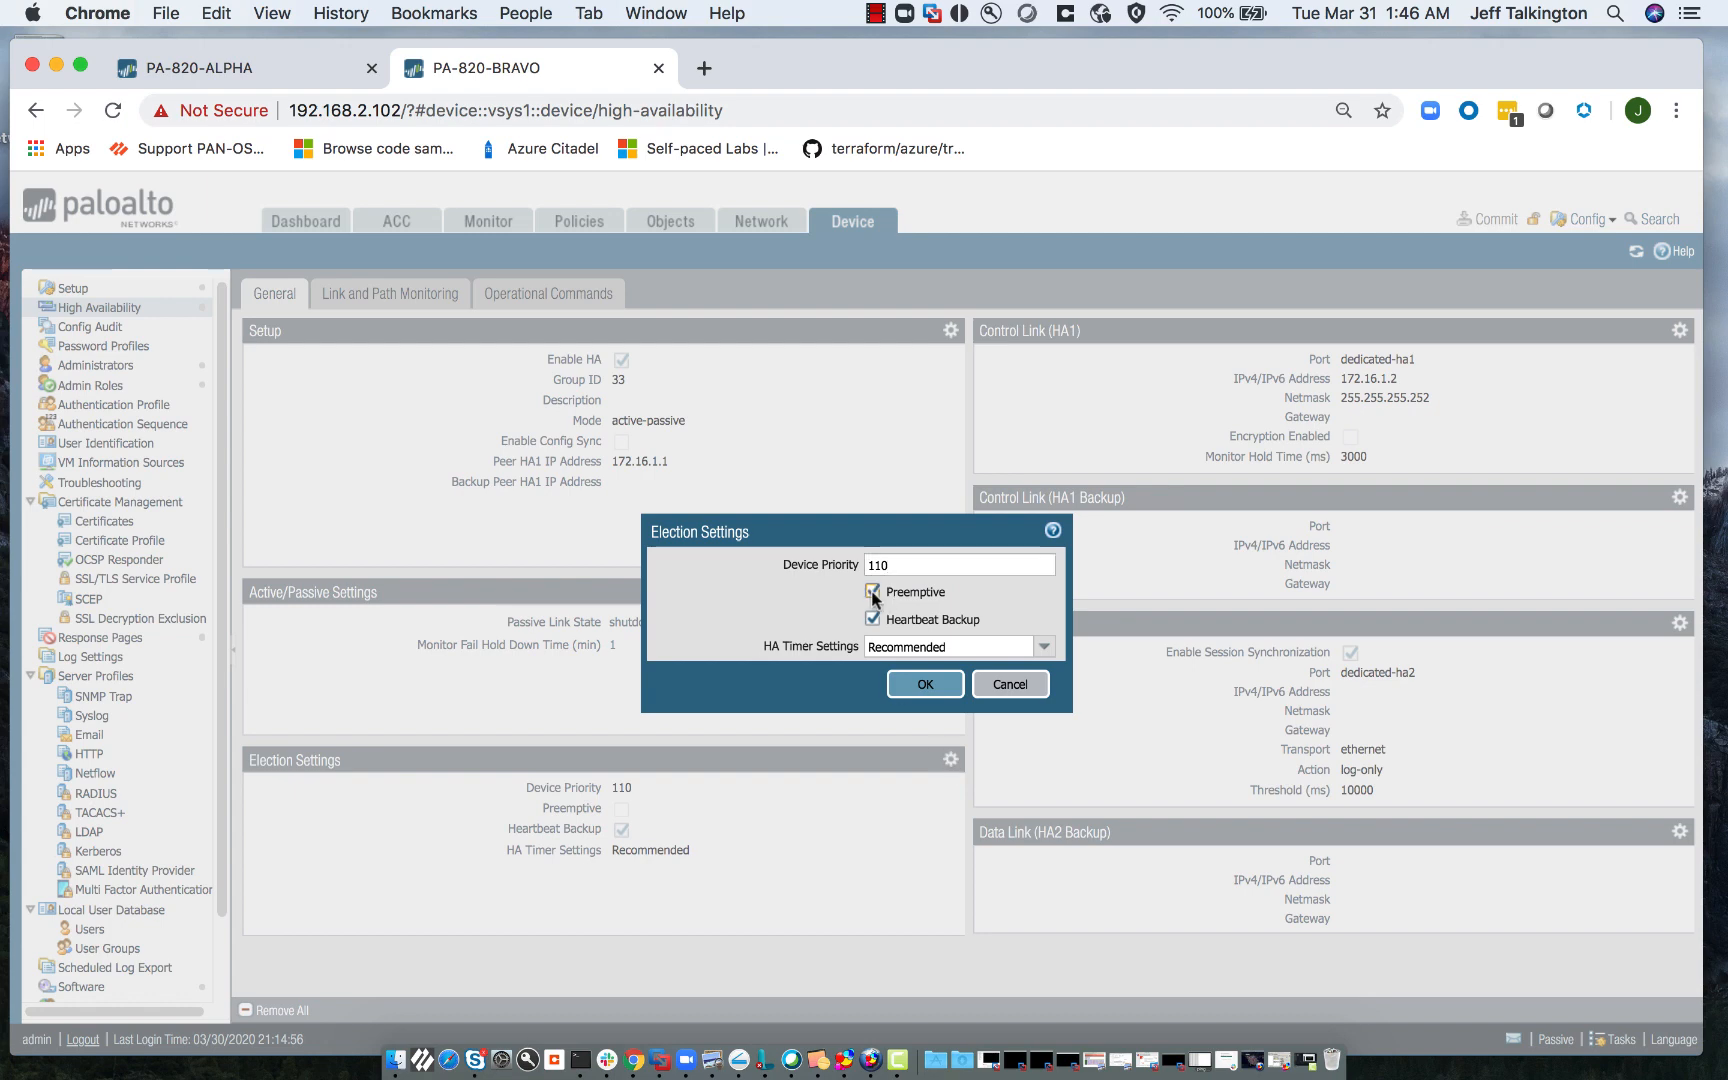
click(924, 686)
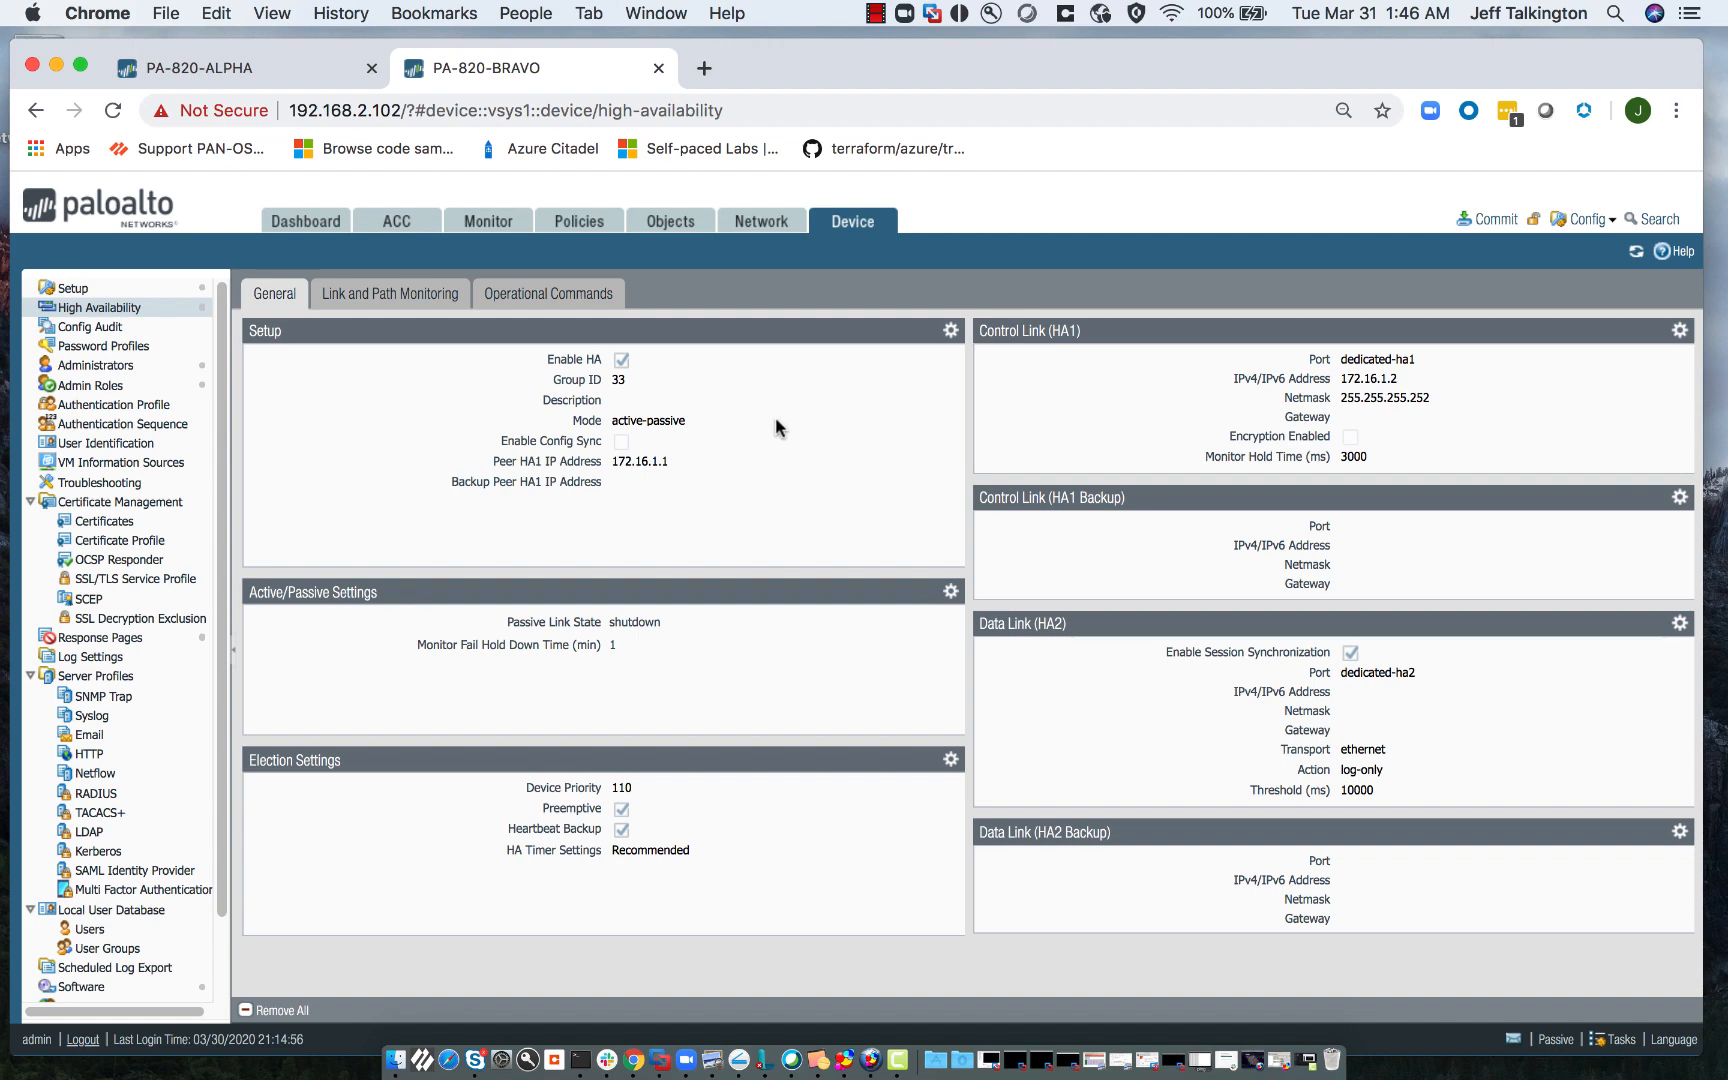
- Show BRAVO's dashboard (local passive, peer active), browsing the Widgets list without adding any
click(314, 228)
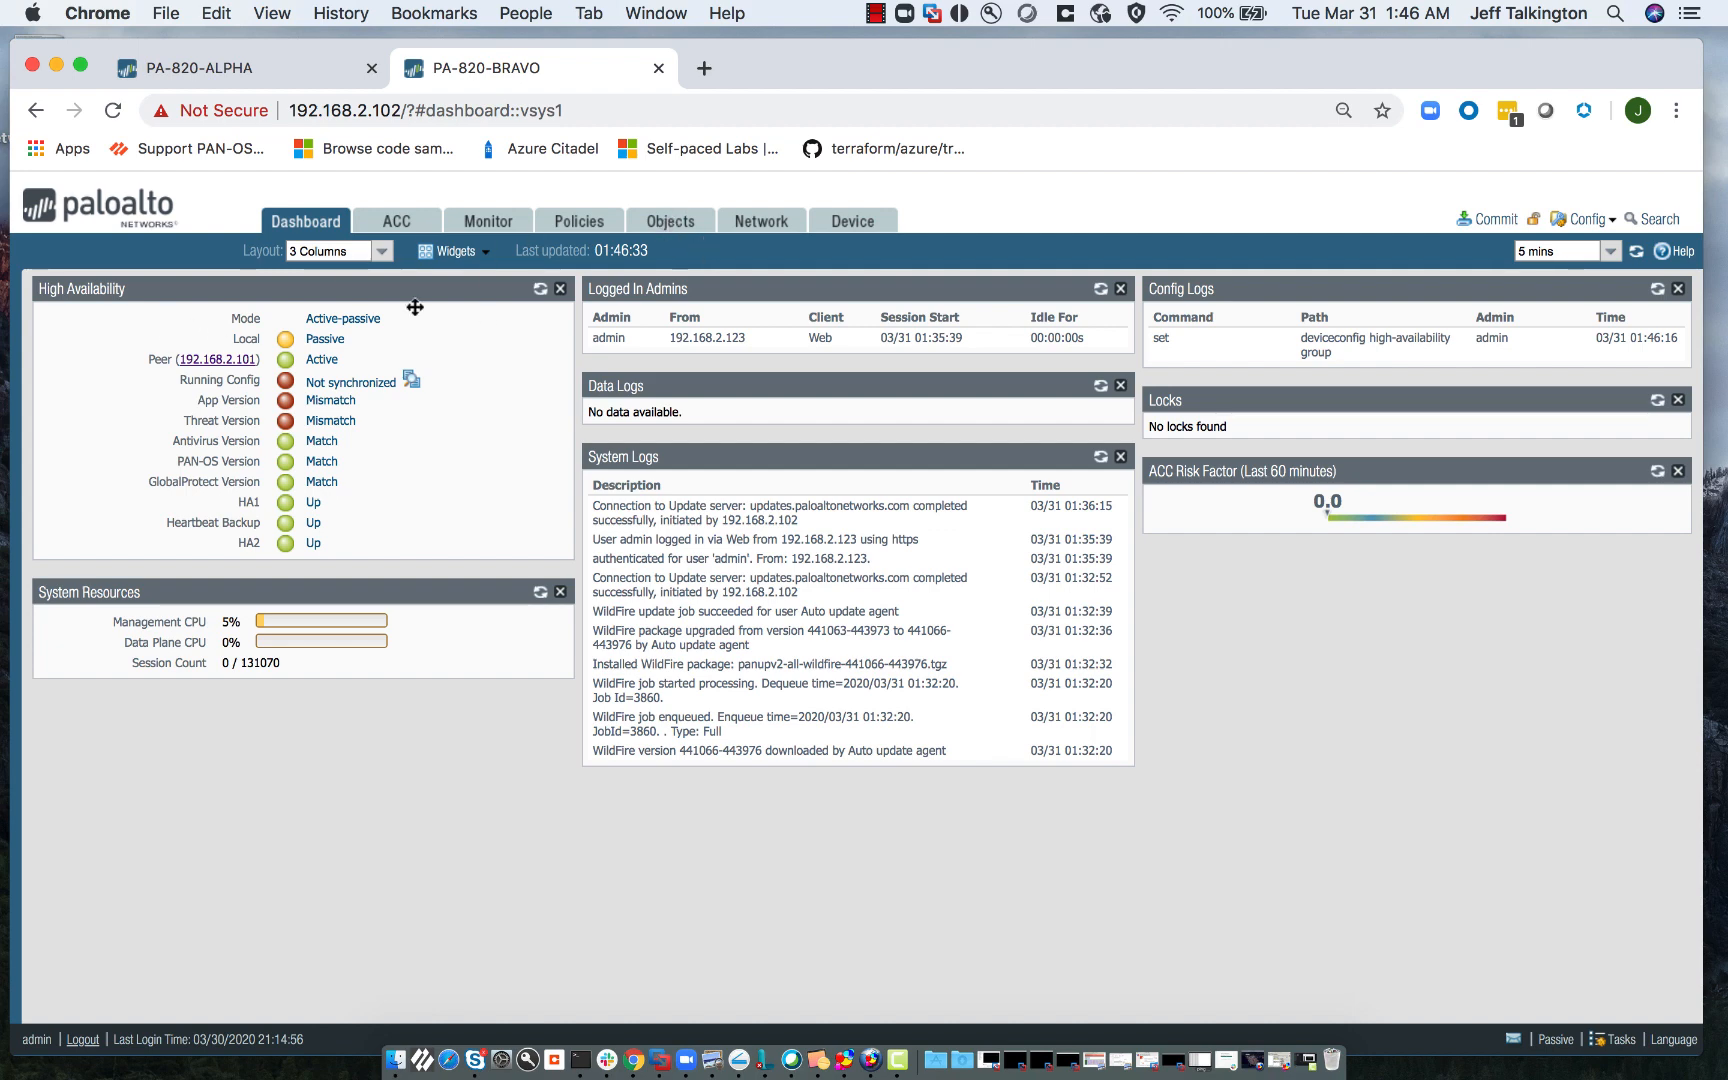
click(488, 256)
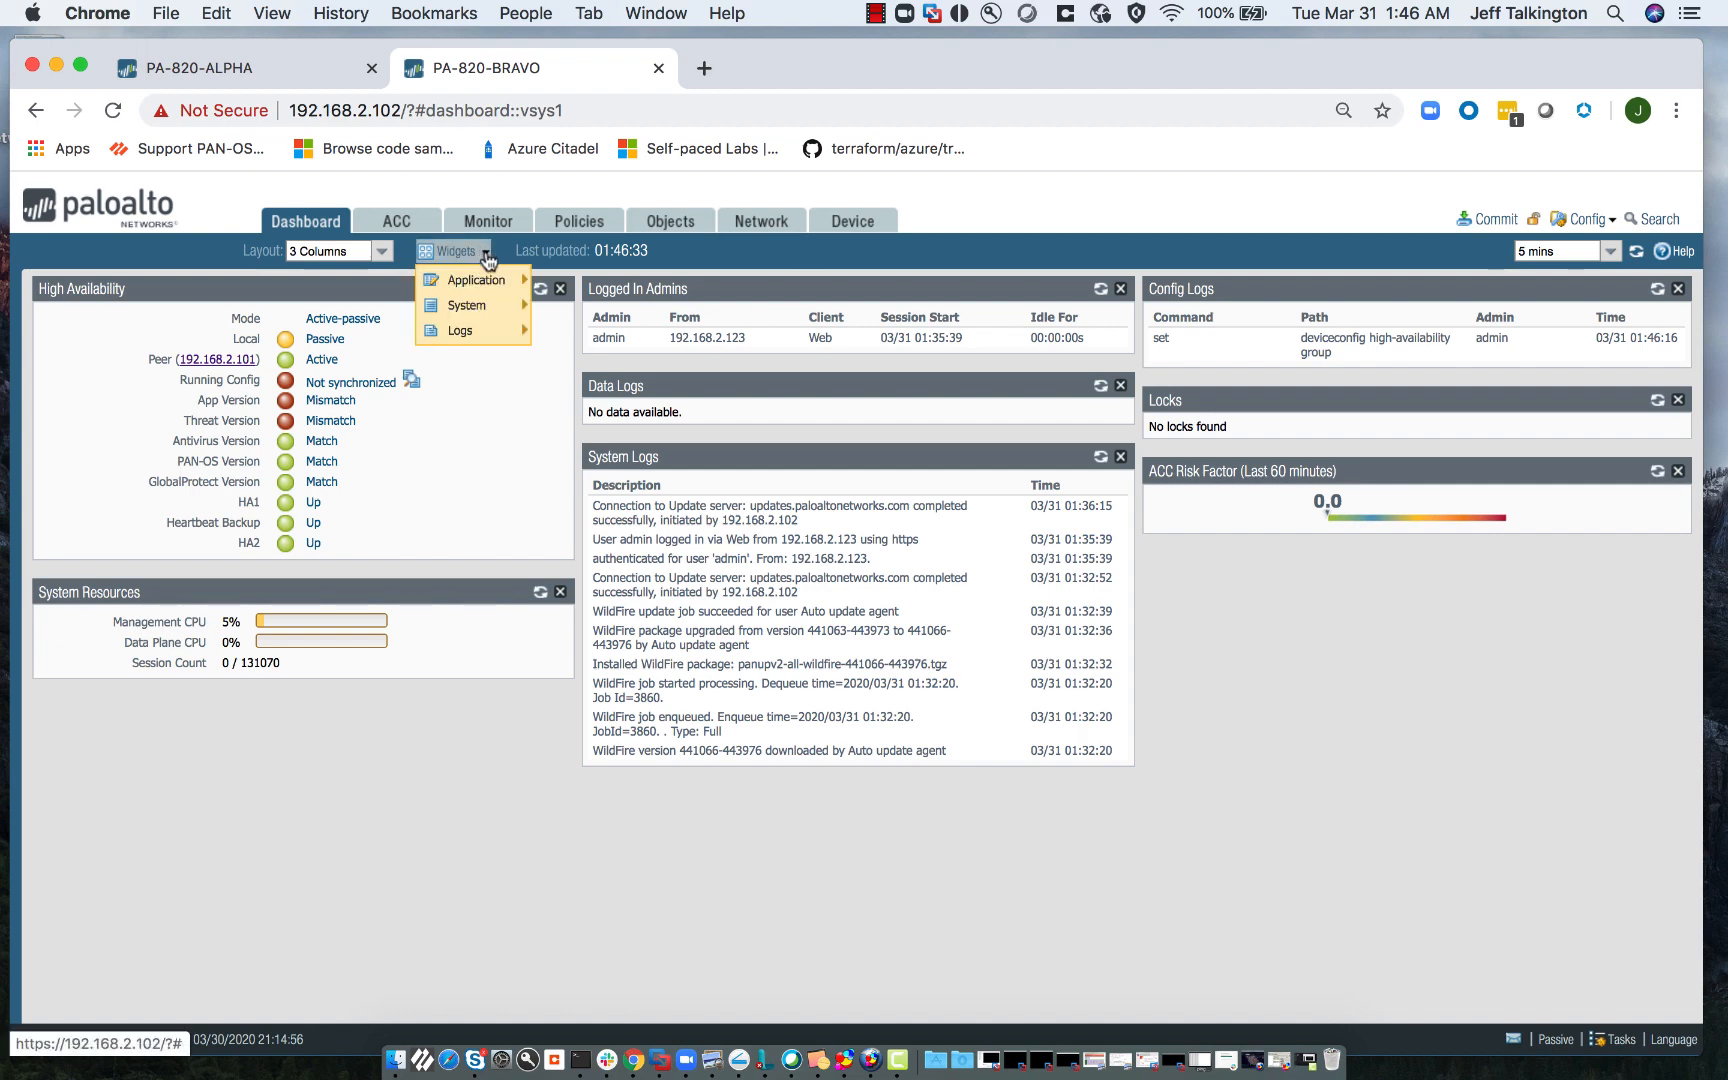
mouse_move(470, 305)
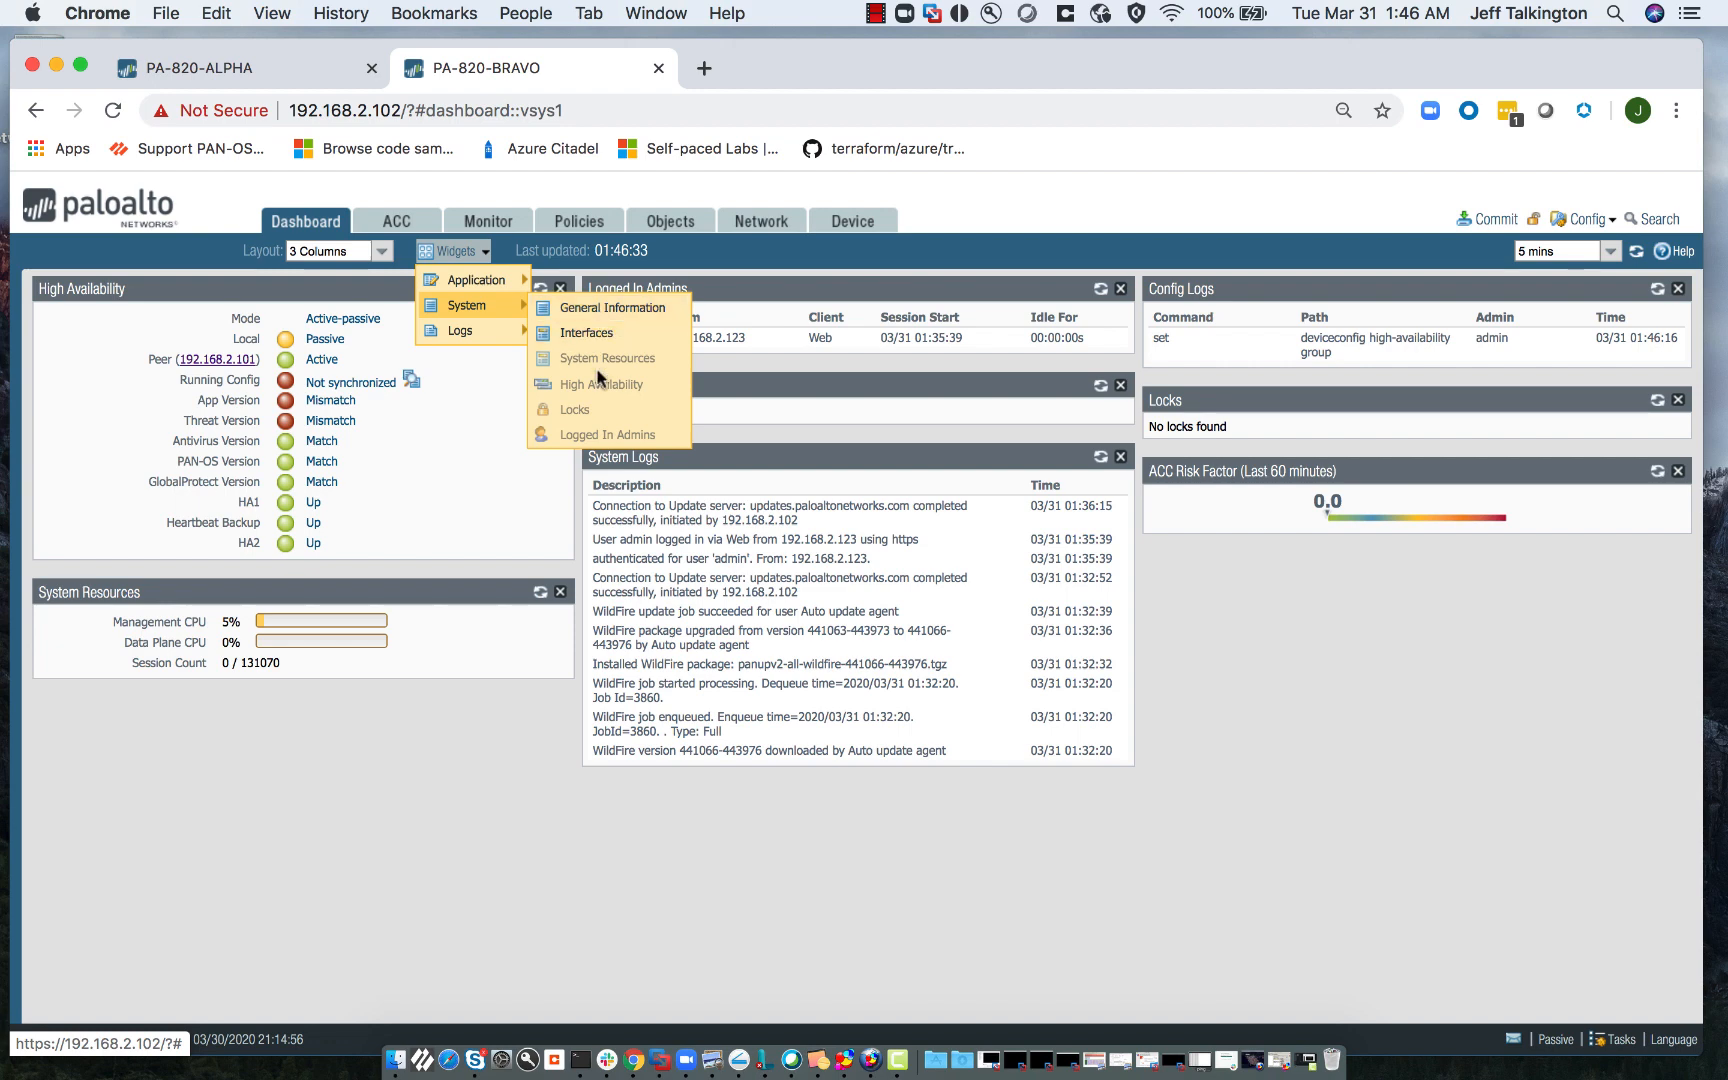
click(62, 377)
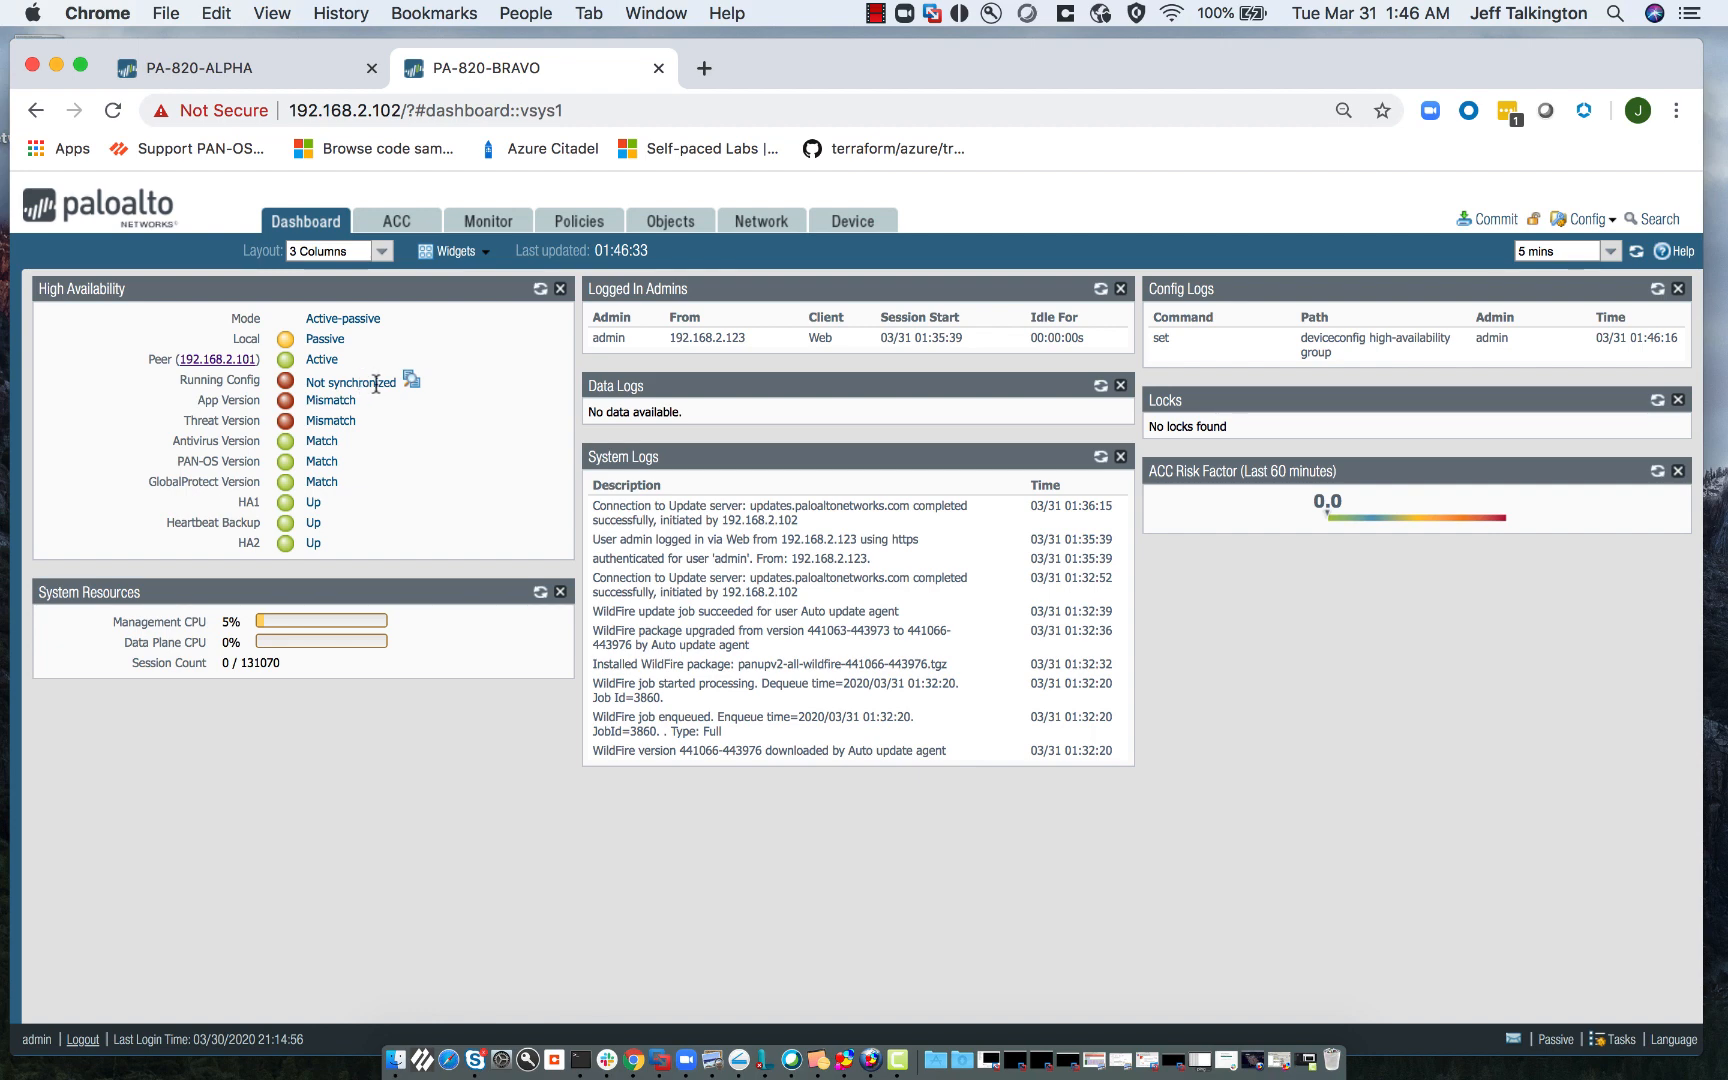
- Switch to ALPHA and show its dashboard with HA local active and peer passive
click(271, 68)
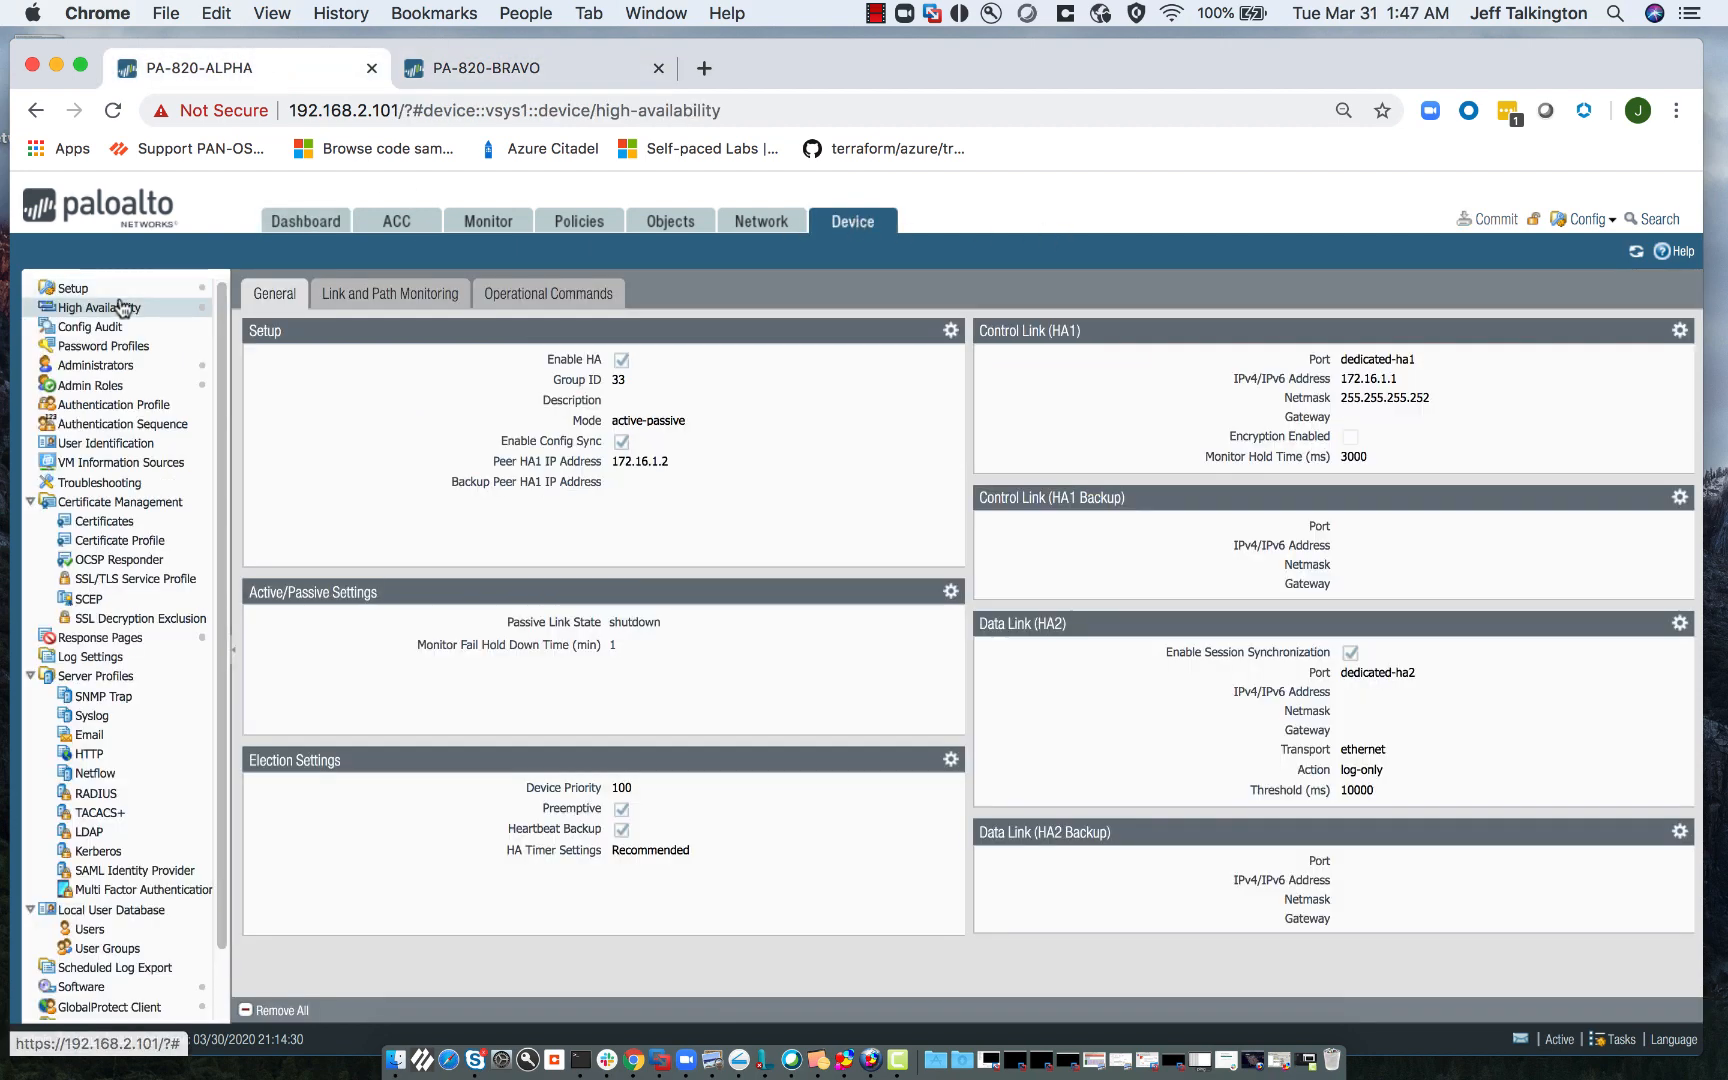
click(284, 233)
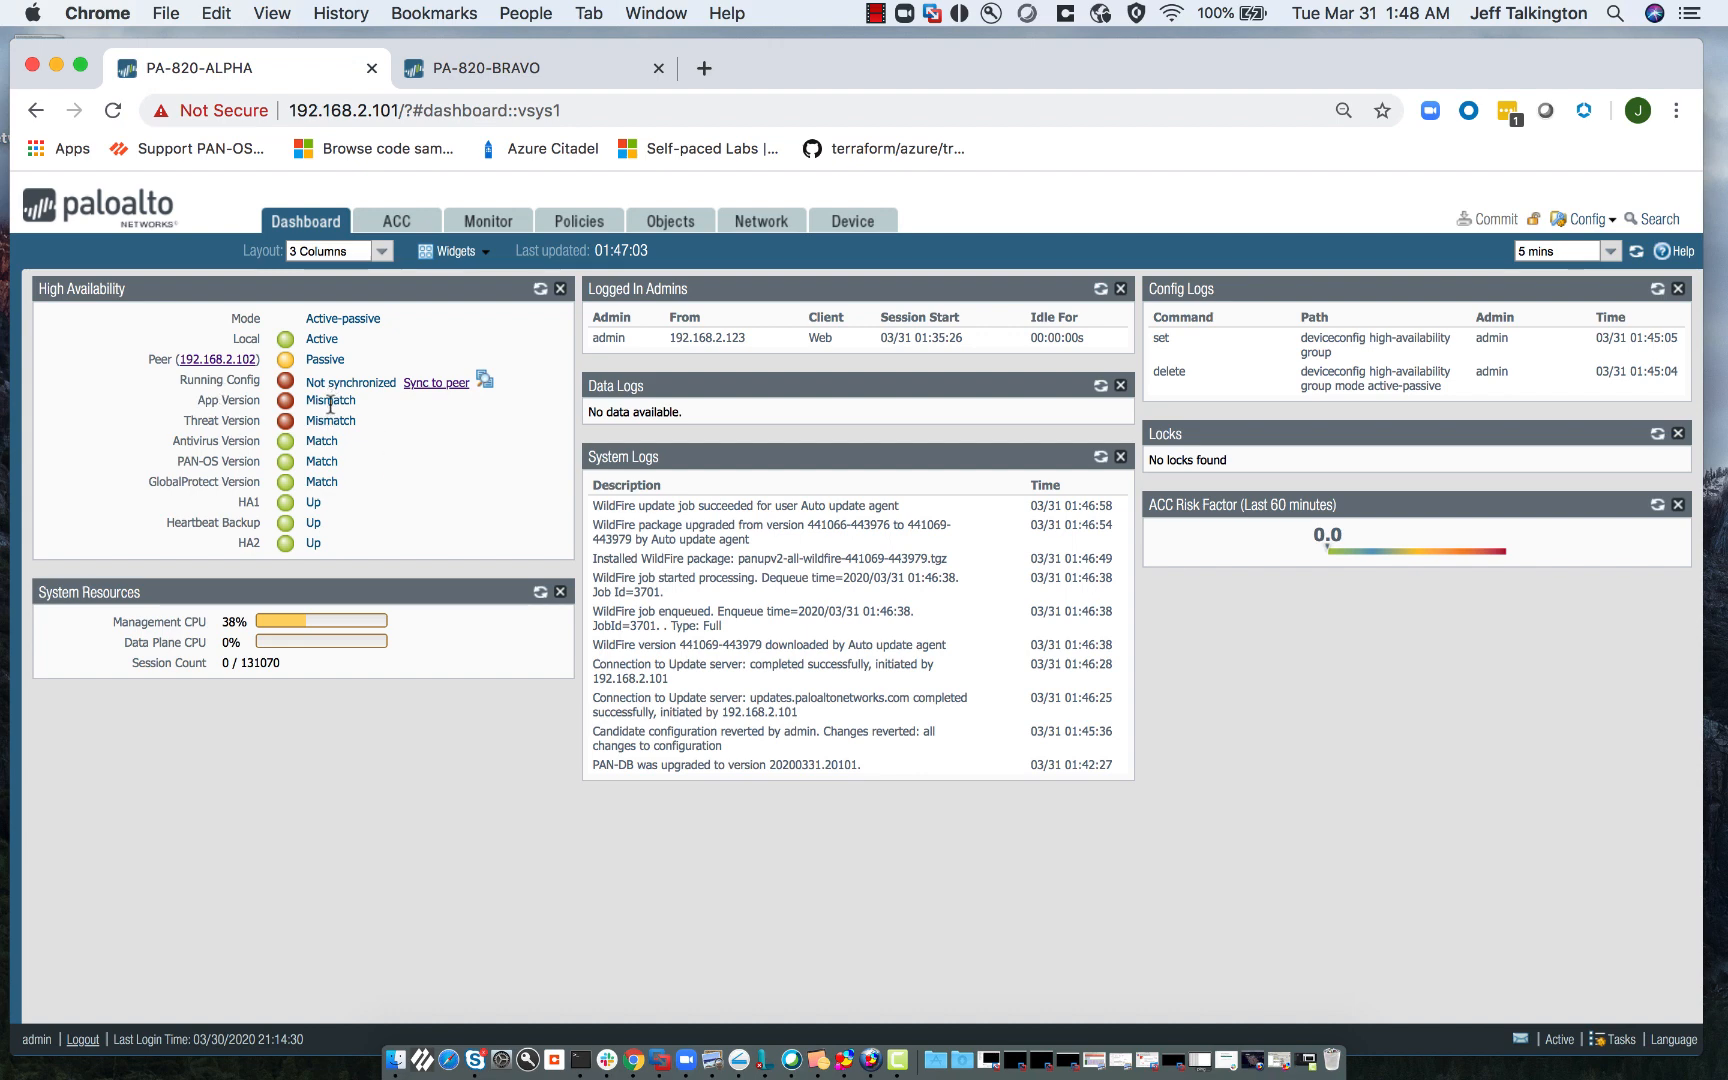
mouse_move(328, 402)
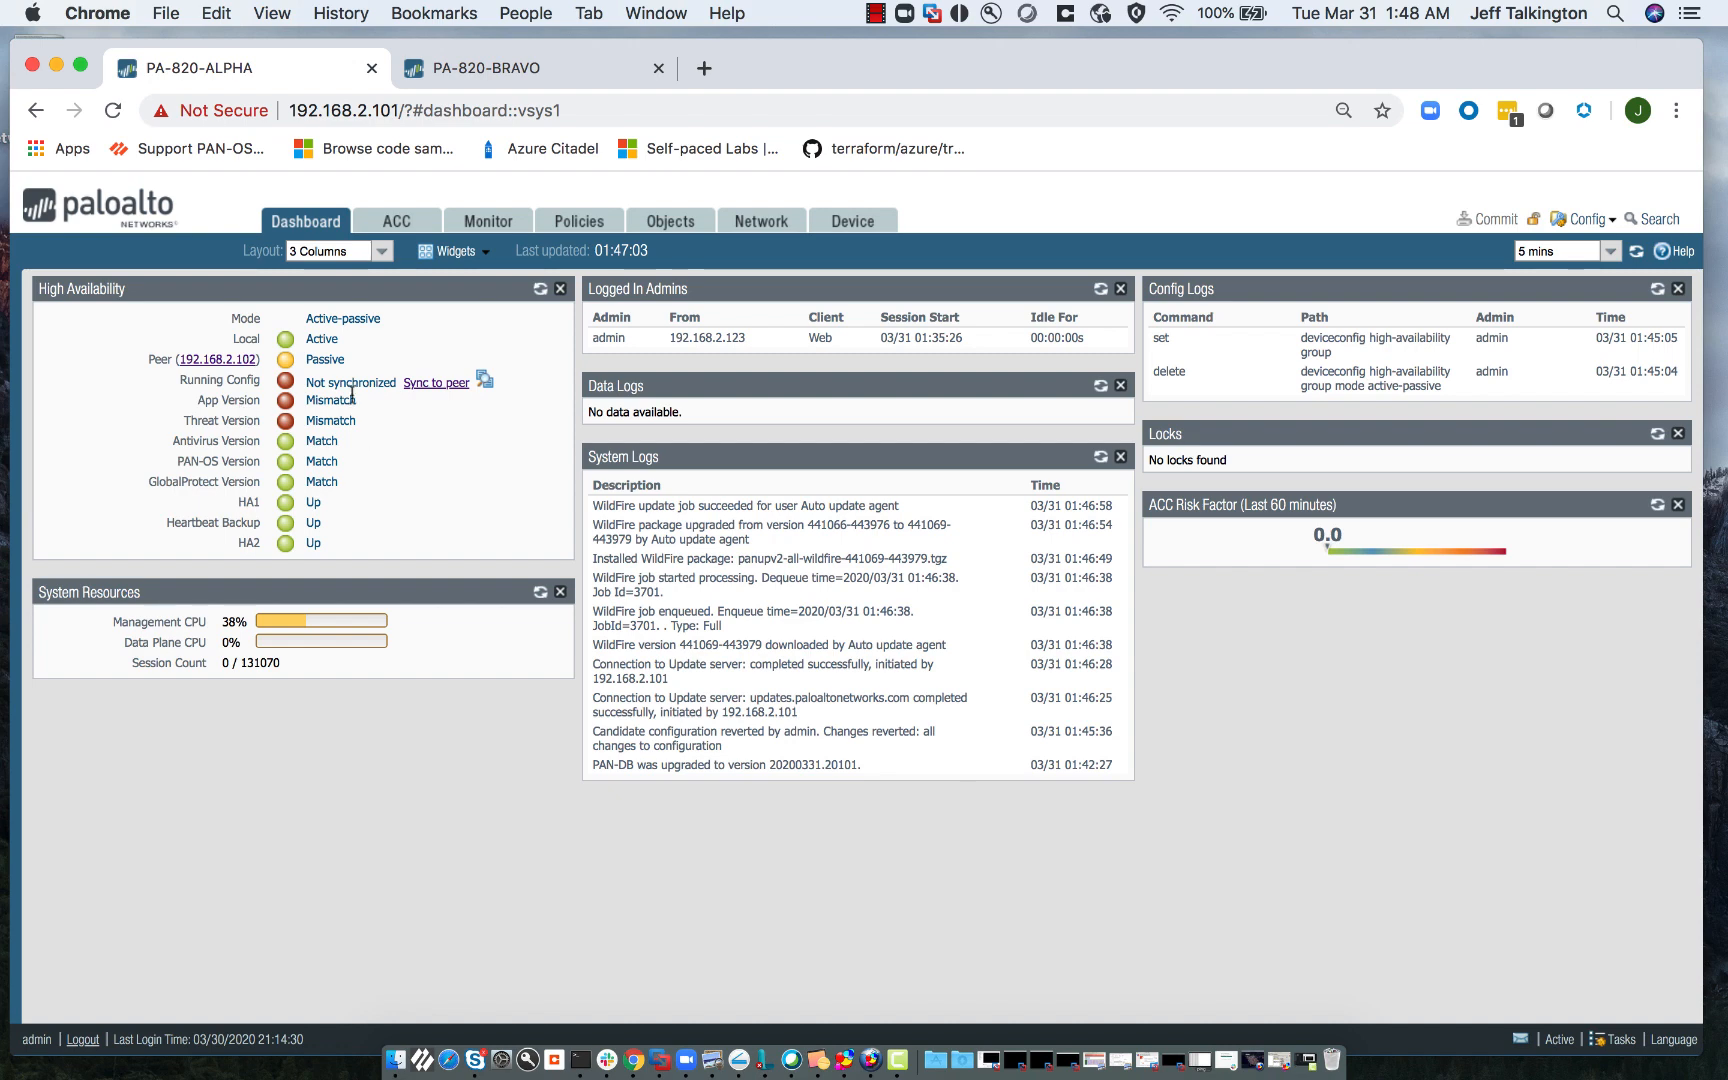
- Open Device > Dynamic Updates, showing Applications and Threats 8254-6028 on a daily 12:00 schedule
click(847, 230)
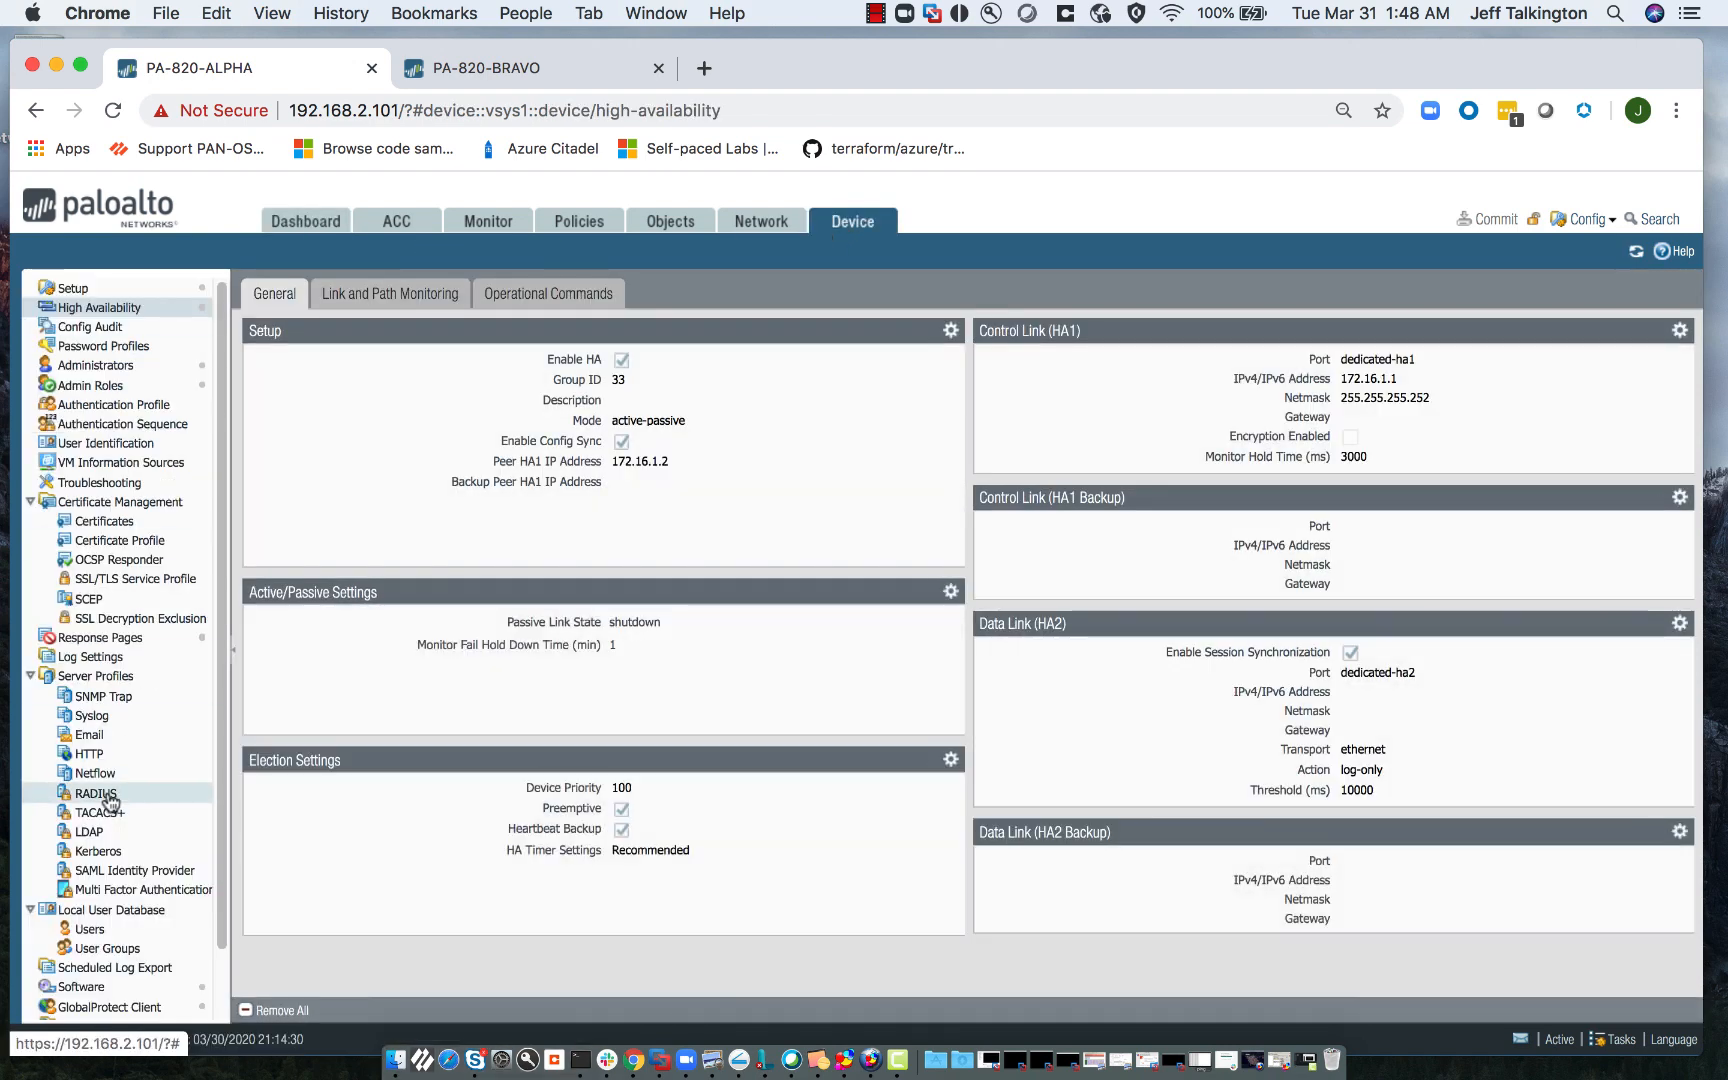
scroll(110, 695, down, 3)
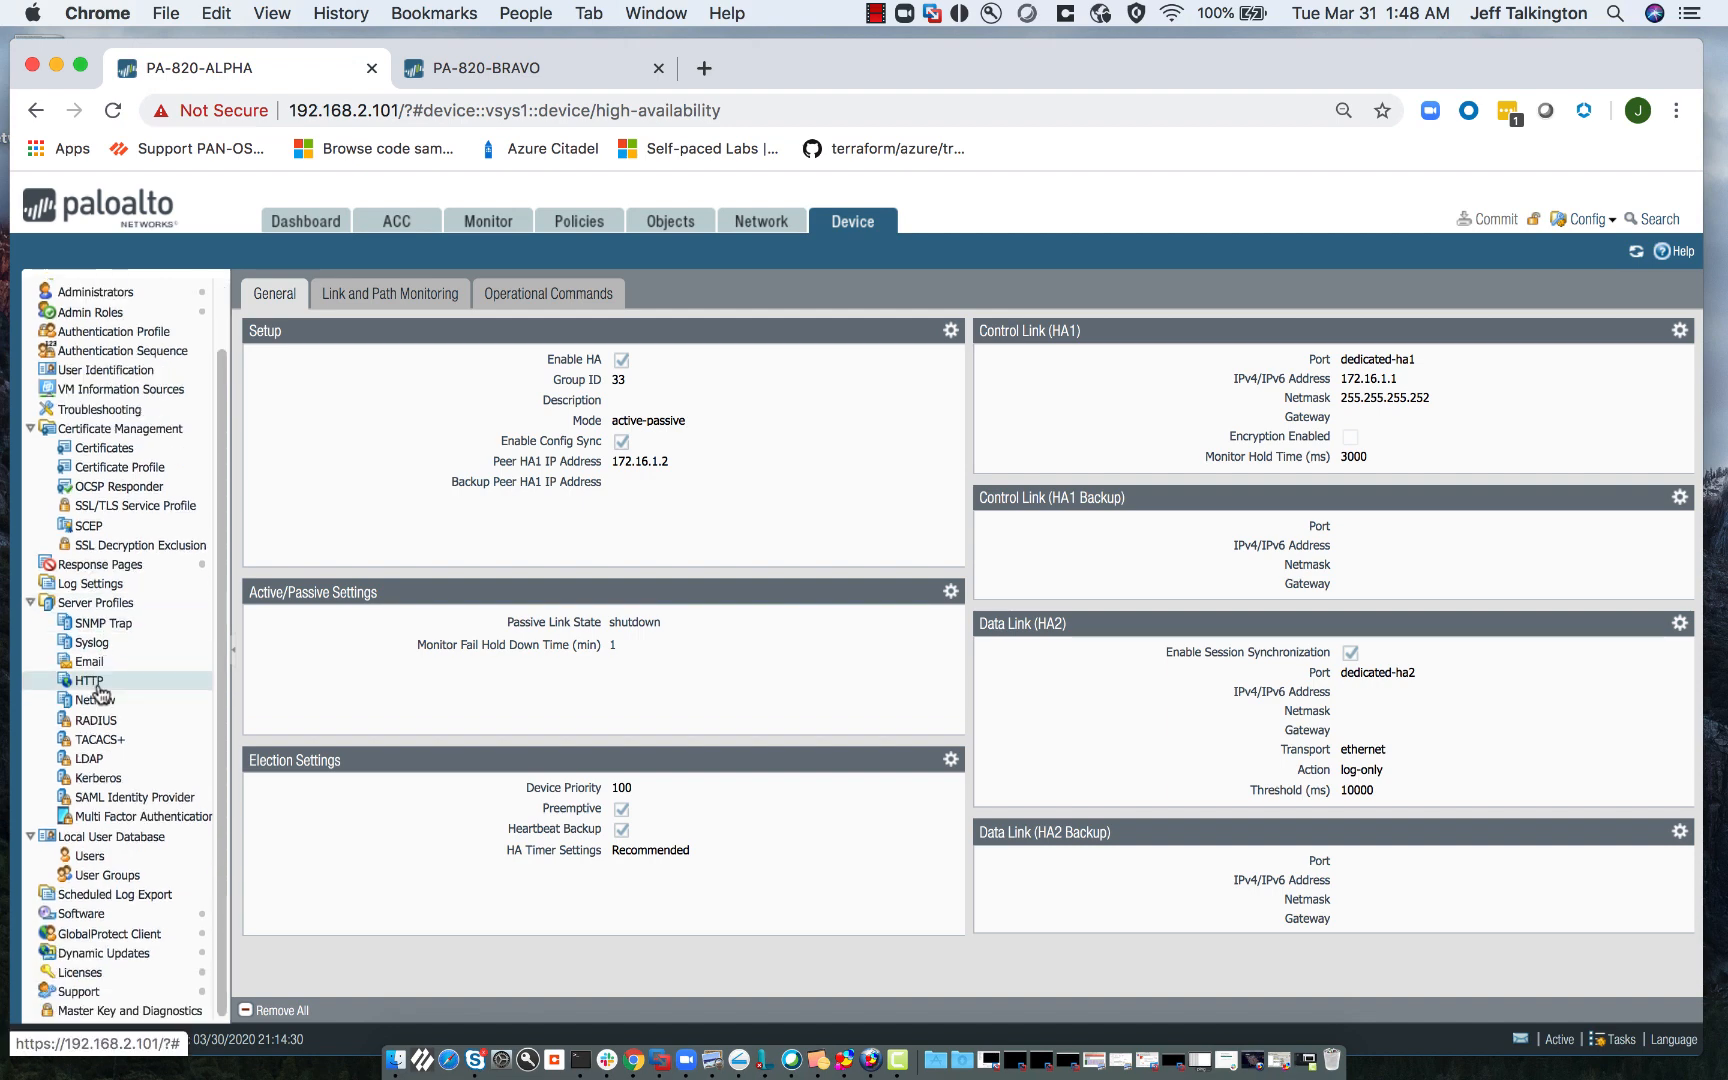
click(130, 955)
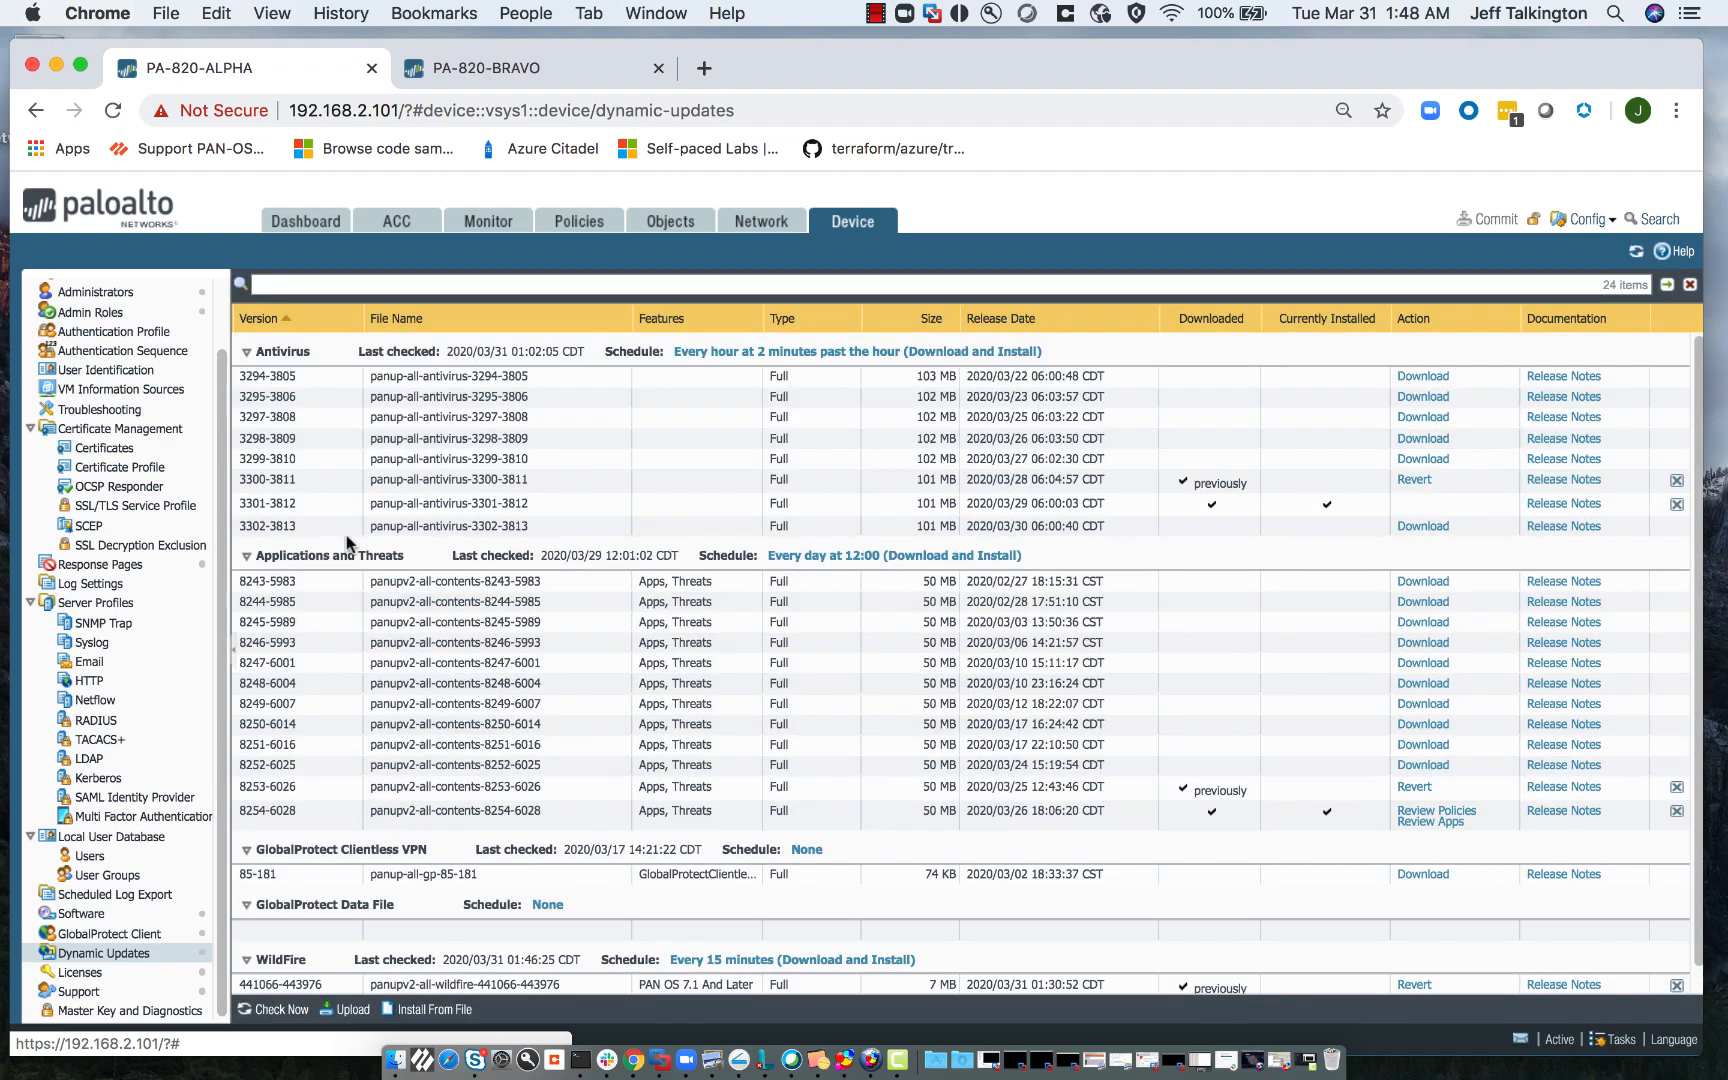
- Review the daily 12:00 Applications and Threats schedule, then check the dashboard's threat mismatch (8254-6028 vs 8249-6007)
click(849, 561)
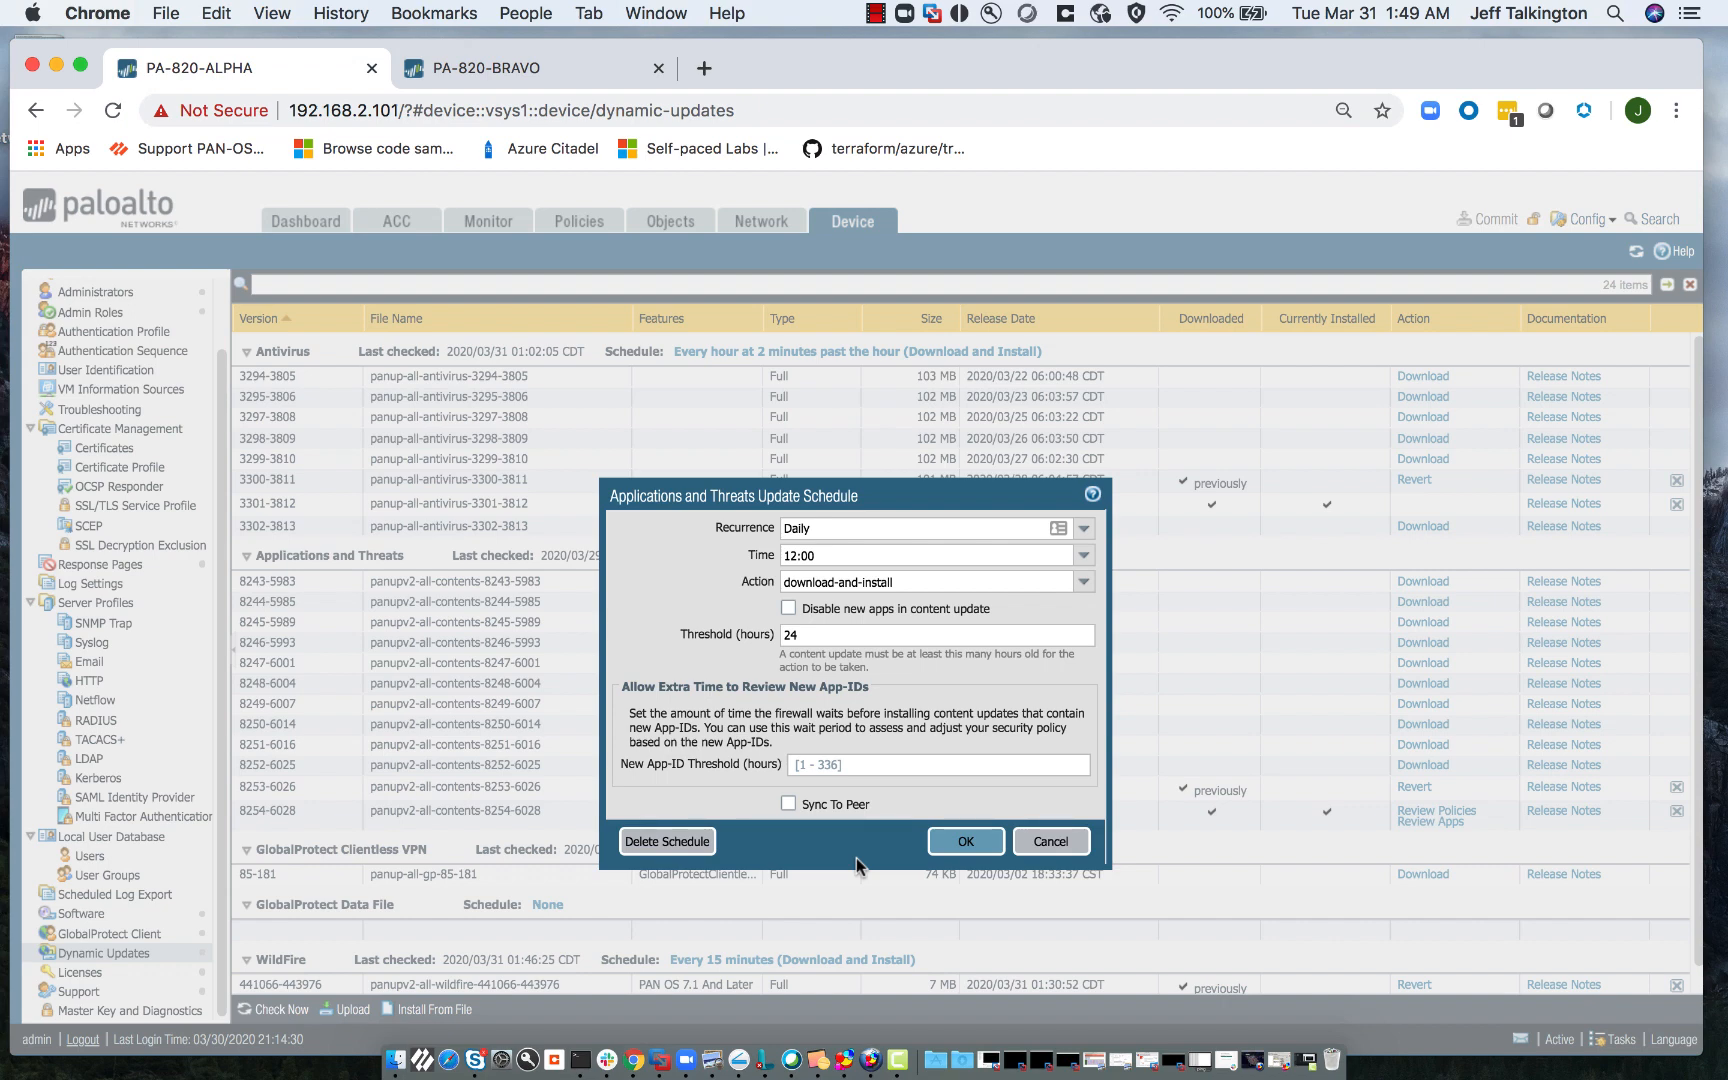
click(1078, 845)
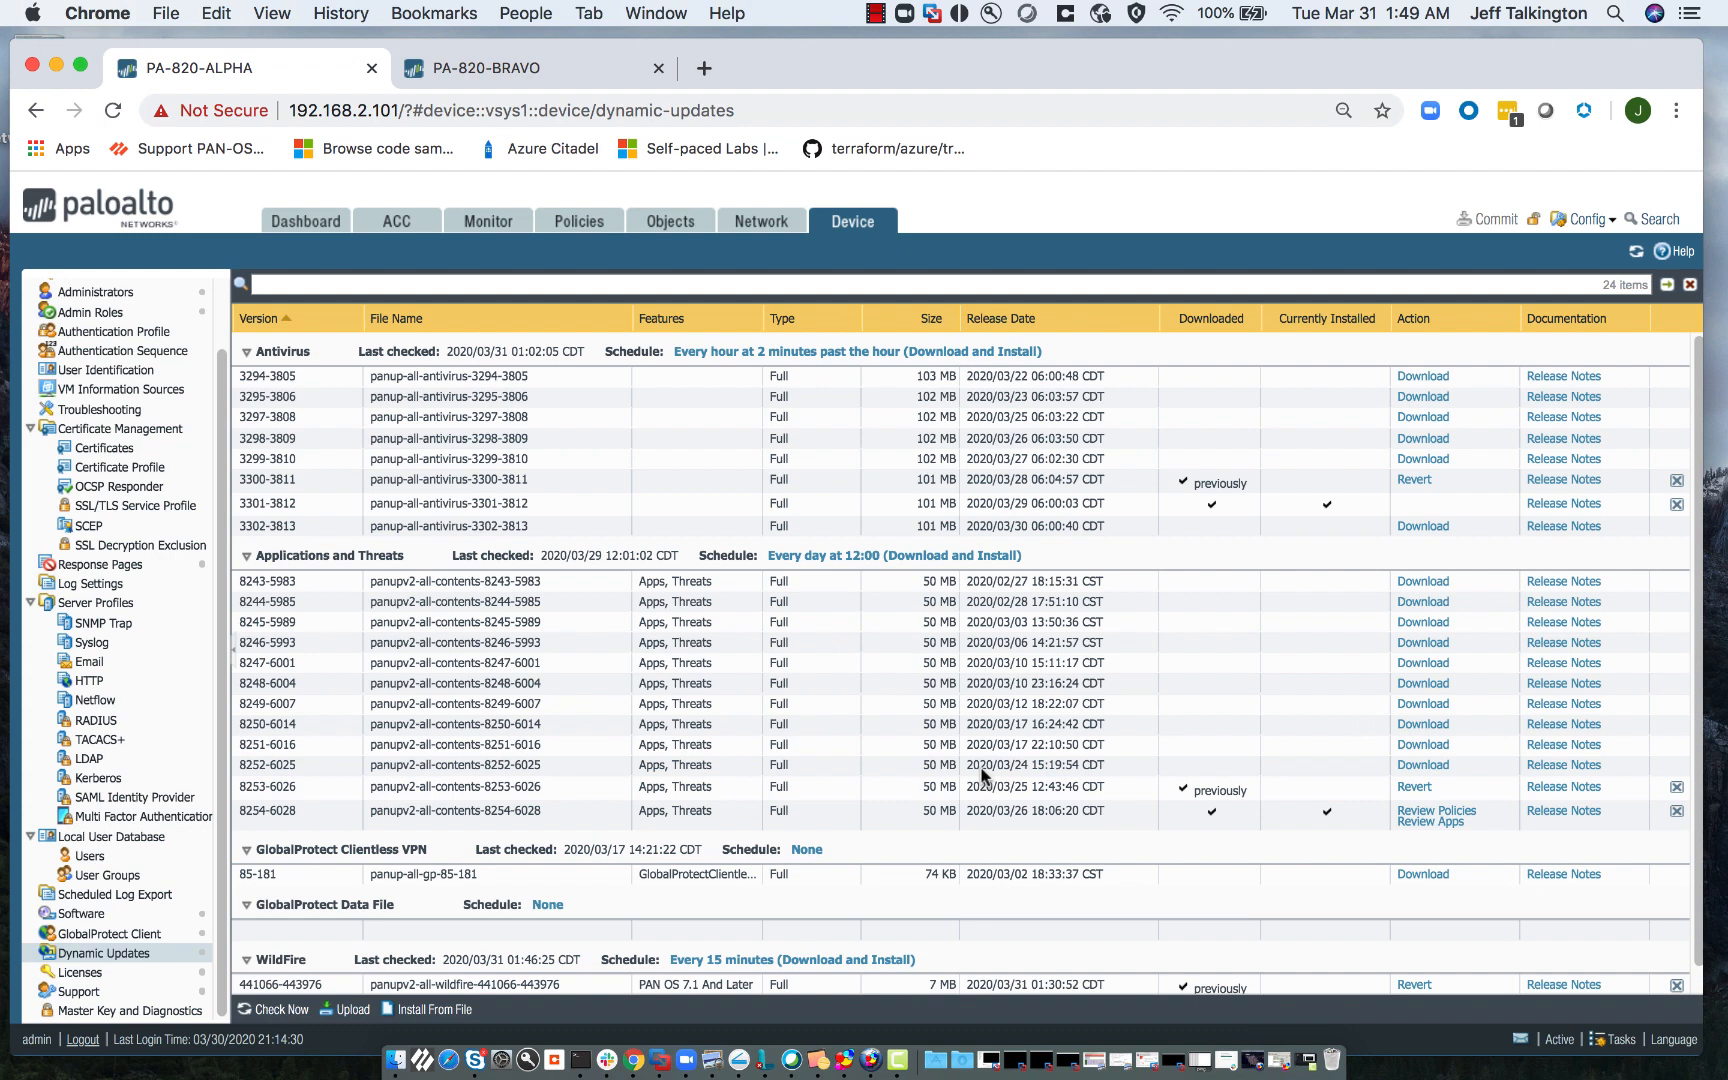
click(310, 222)
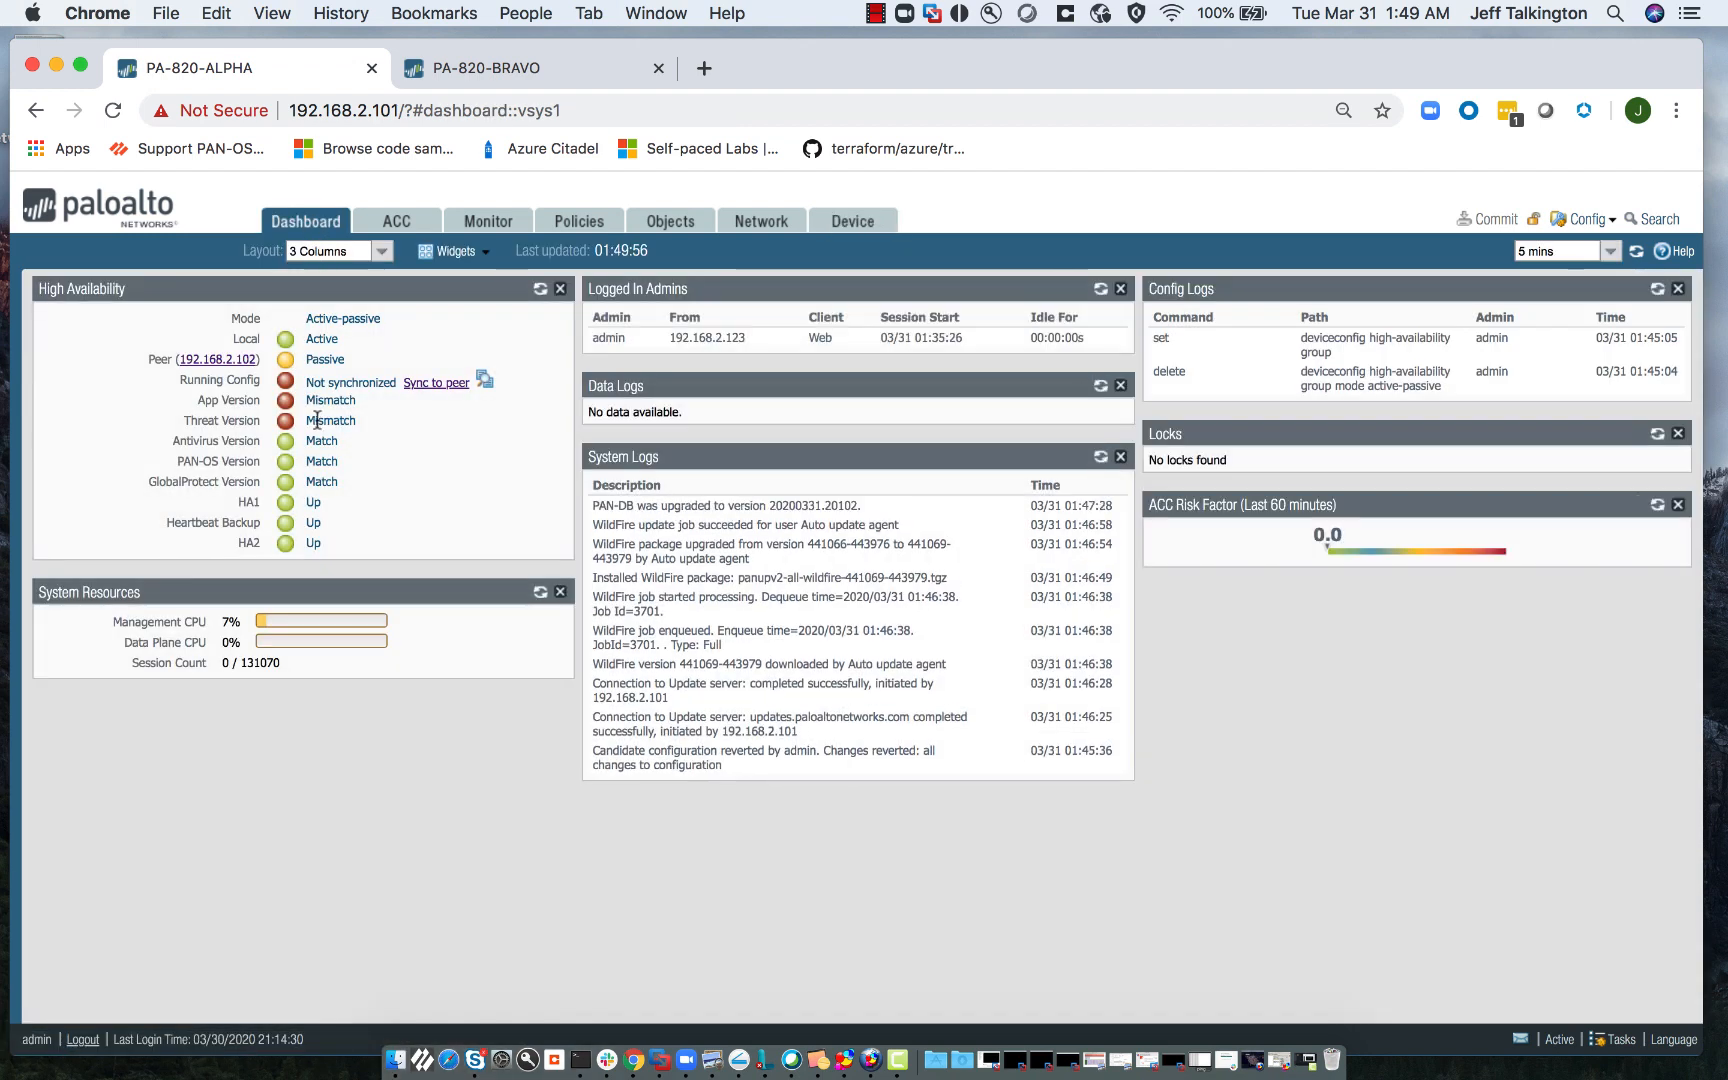
mouse_move(317, 420)
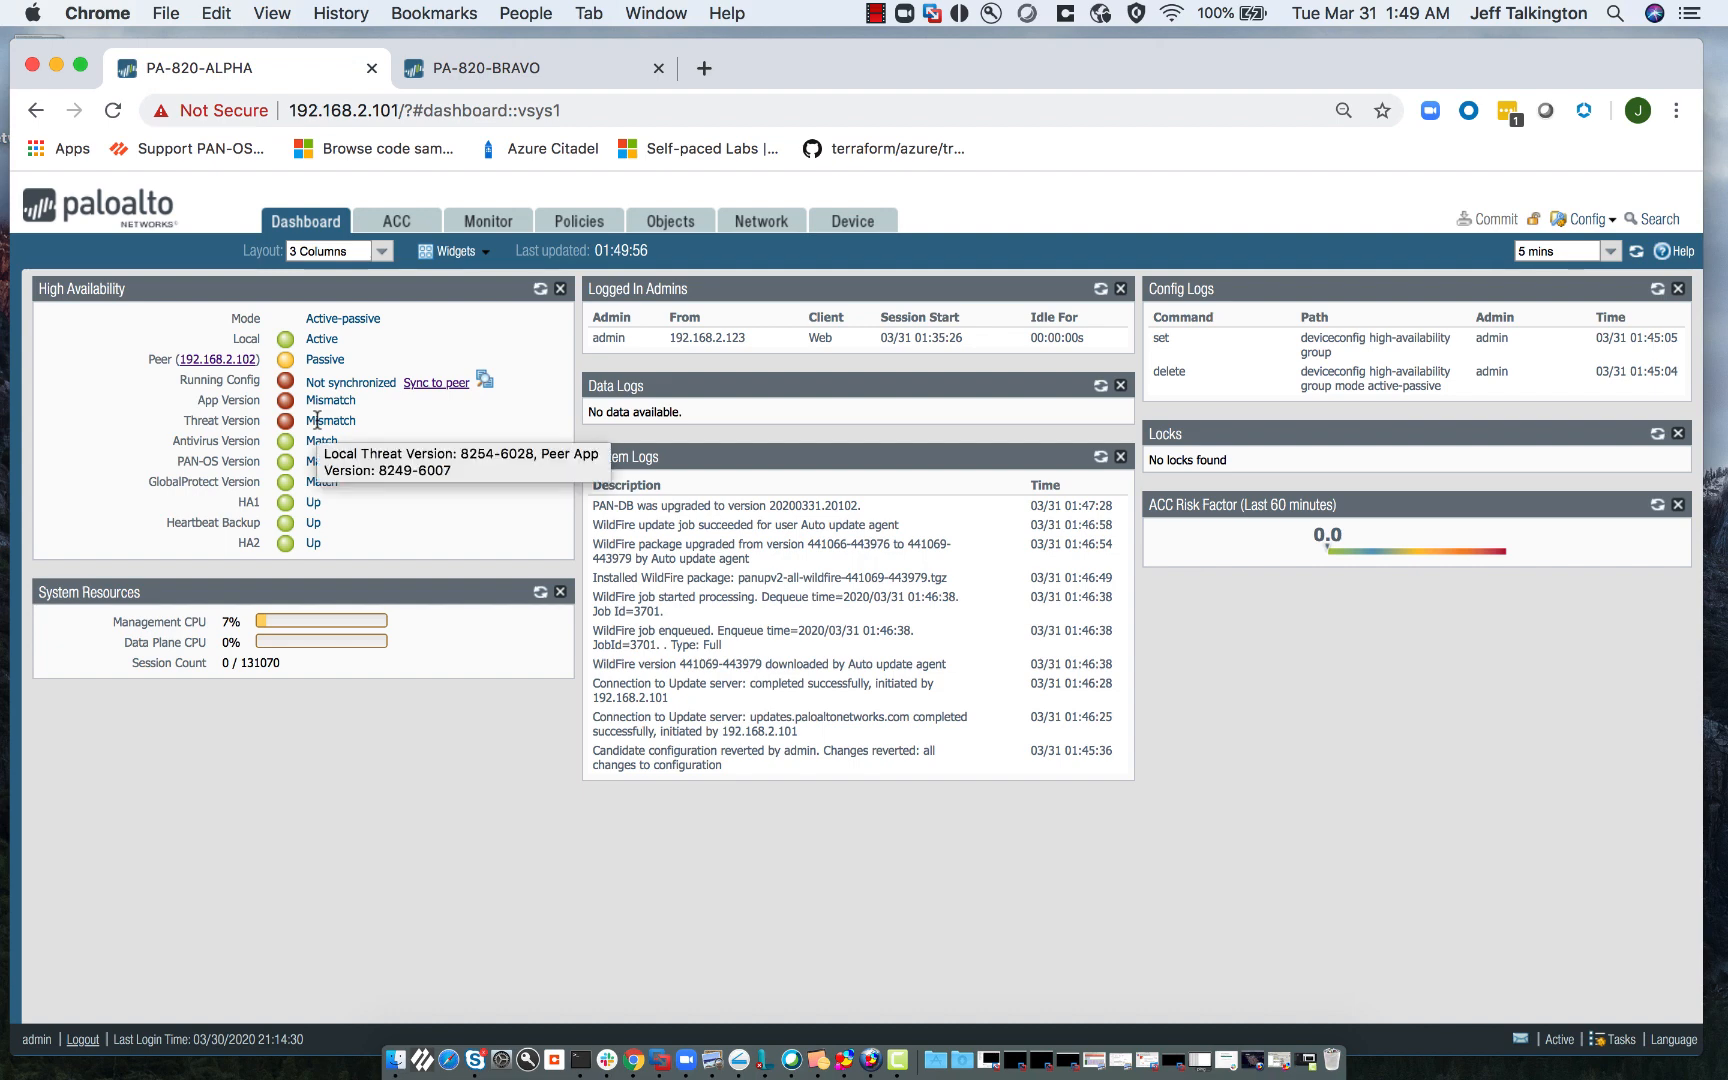